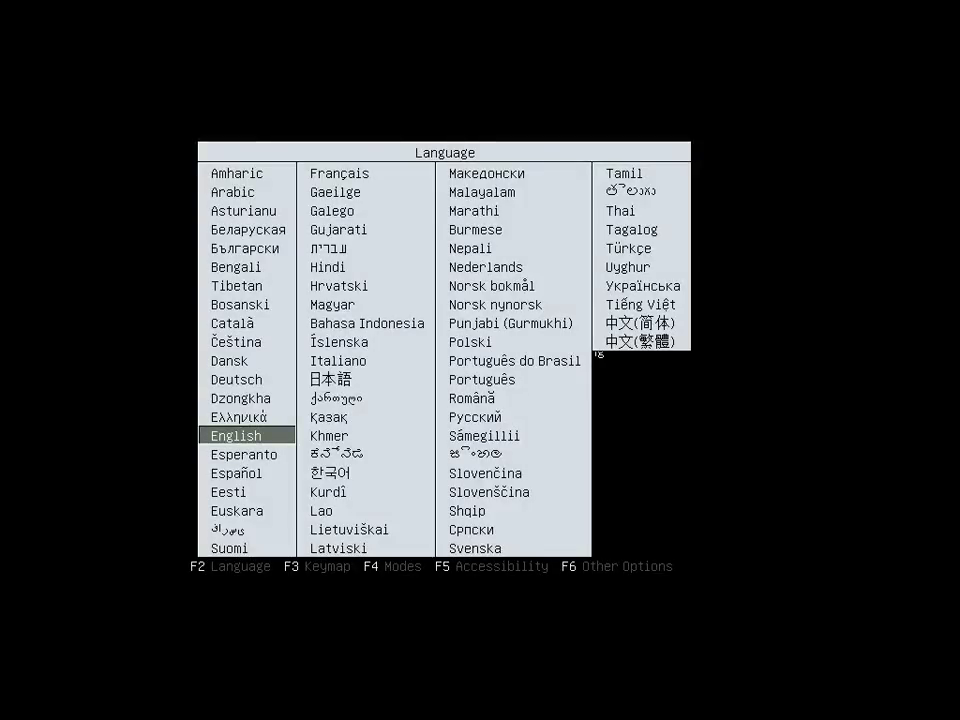
# Choose English as the boot language and start elementary OS in the mode without installing
pyautogui.press('Return')
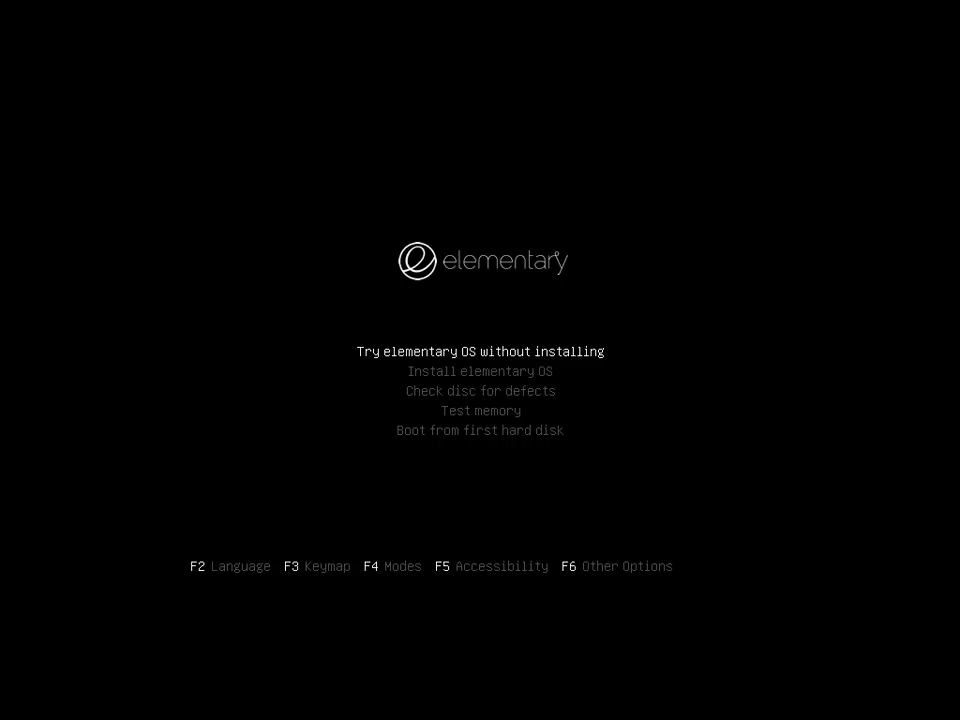
pyautogui.press('Return')
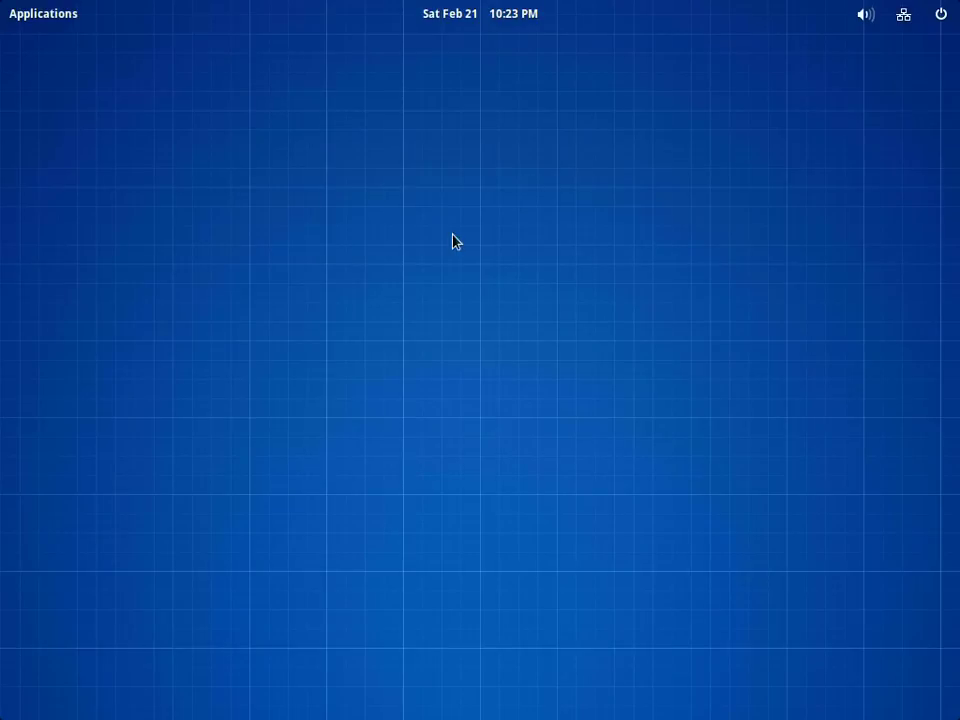
# Look through the applications overview and launch the elementary OS installer
pyautogui.click(66, 22)
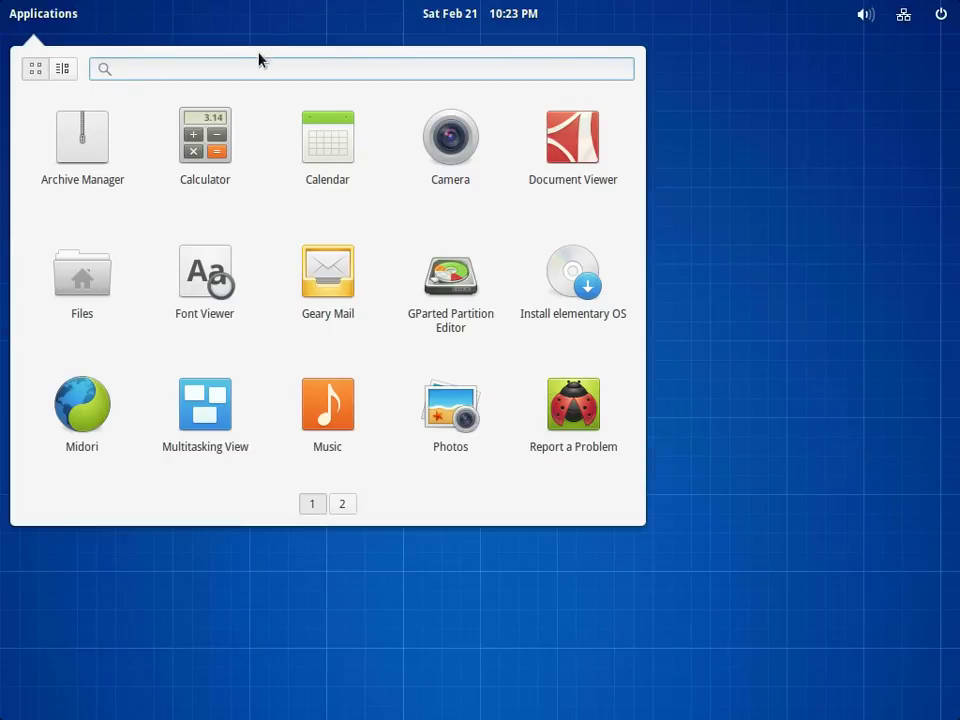
pyautogui.click(342, 505)
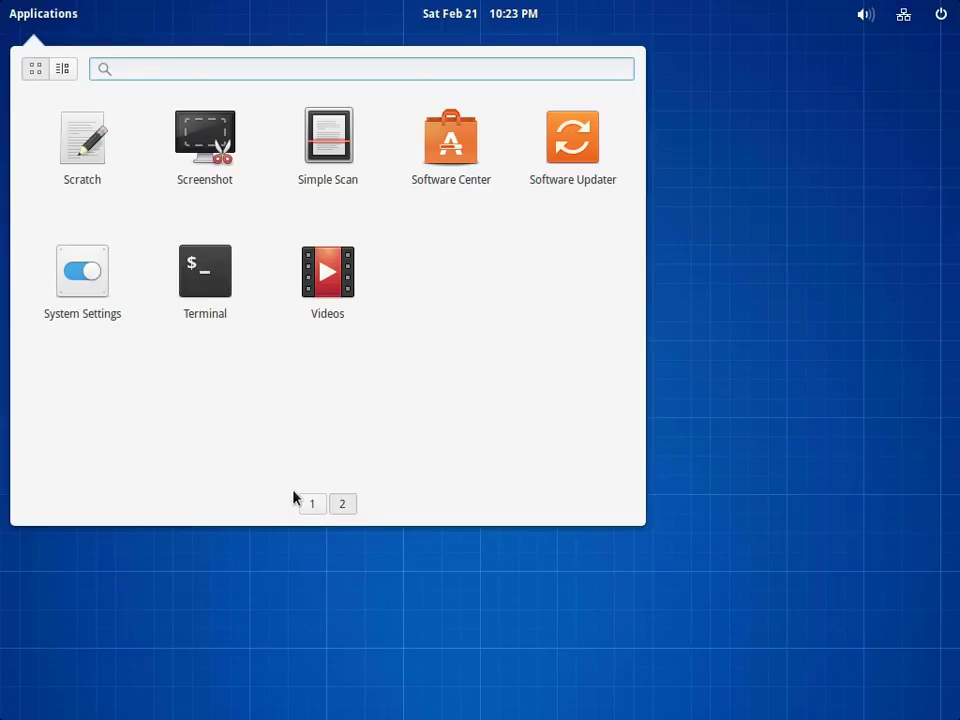
pyautogui.click(312, 505)
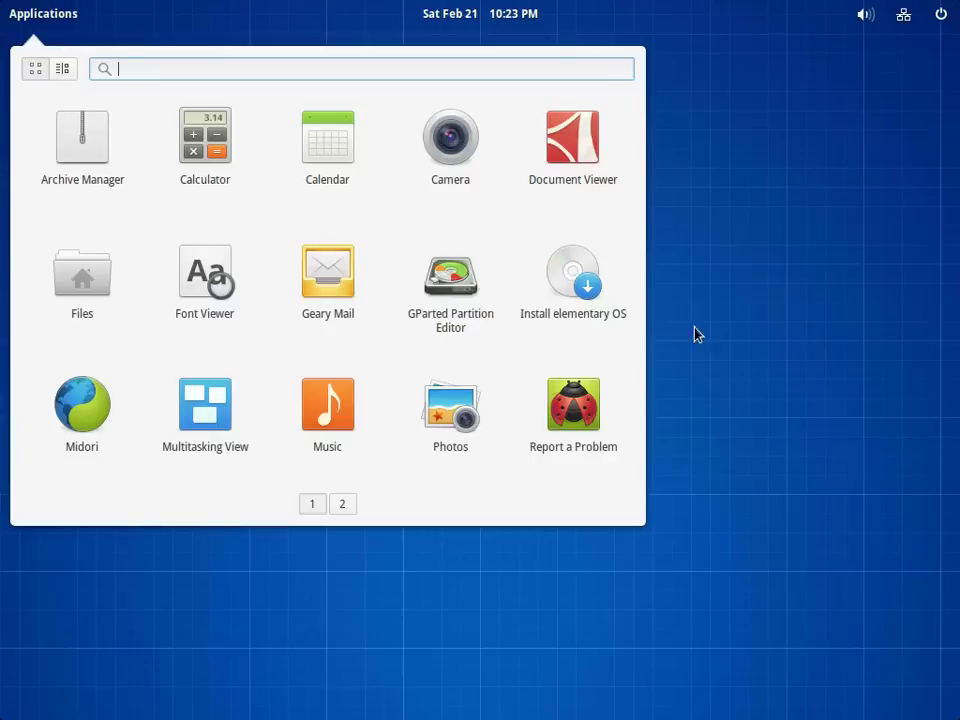
pyautogui.click(580, 289)
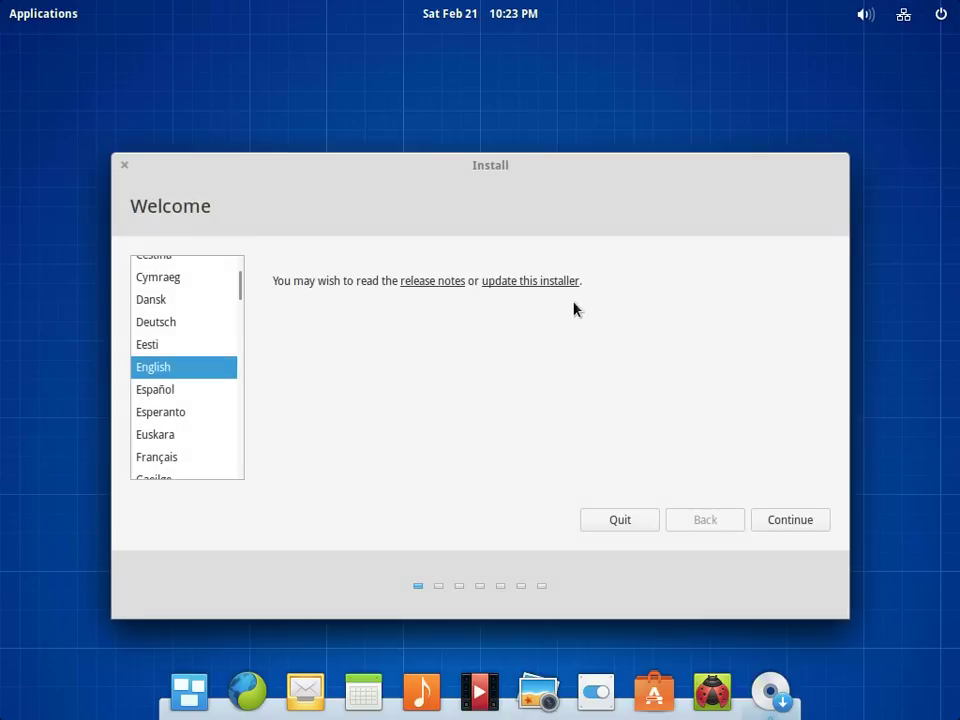
# Accept English as the installer language, select the third-party software option, and proceed to the installation type
pyautogui.click(780, 516)
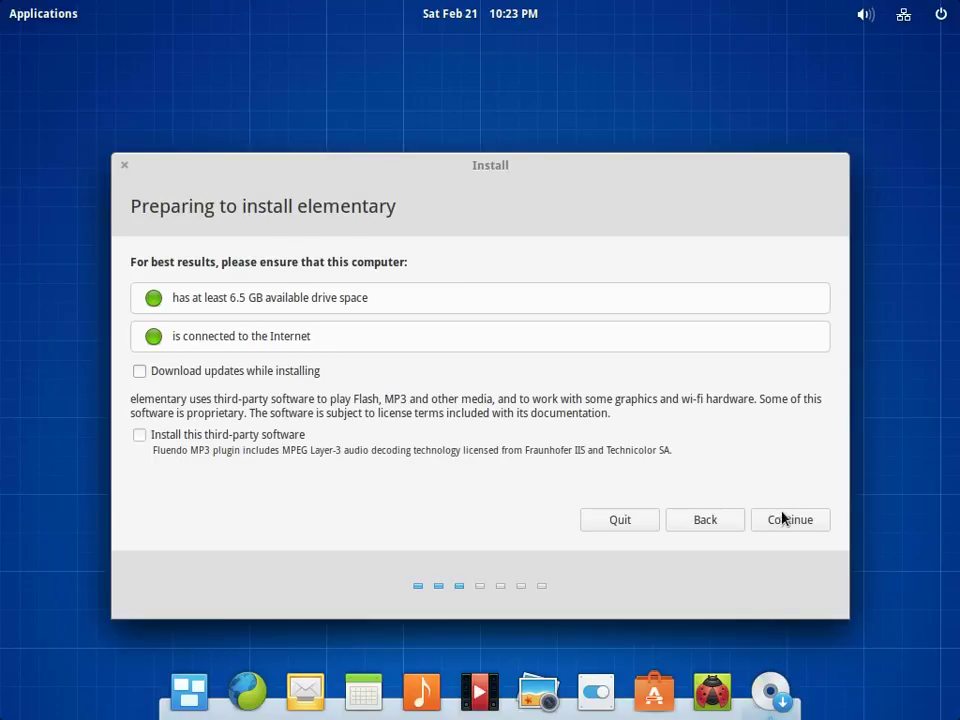
pyautogui.click(232, 446)
pyautogui.click(787, 521)
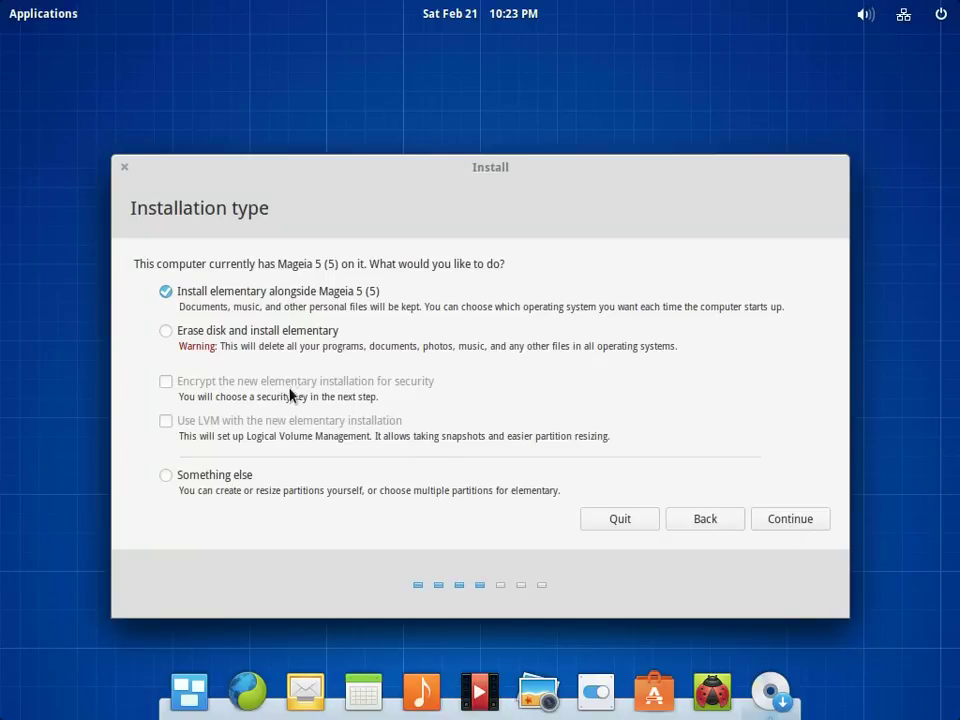
# Choose to erase the disk and install elementary, and confirm writing the partition changes to disk
pyautogui.click(178, 336)
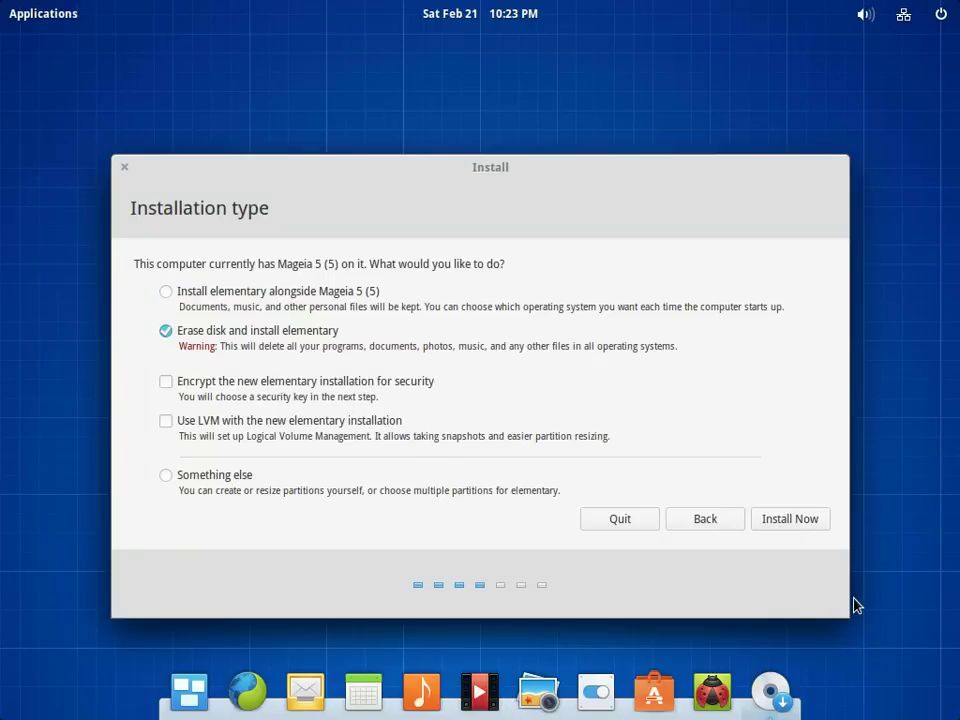
pyautogui.click(806, 521)
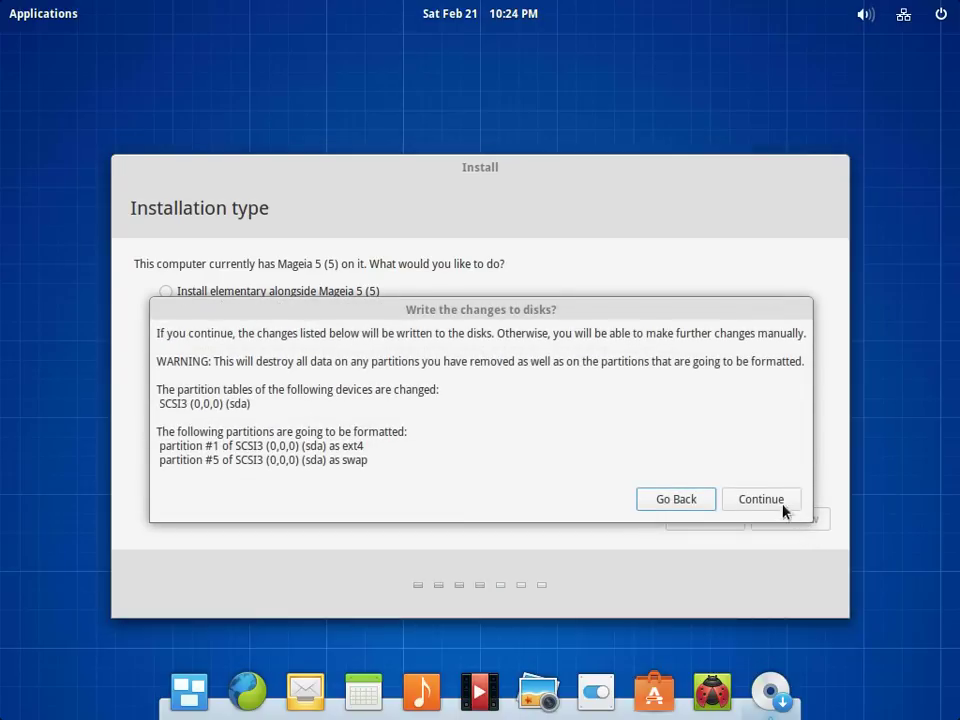
pyautogui.click(783, 504)
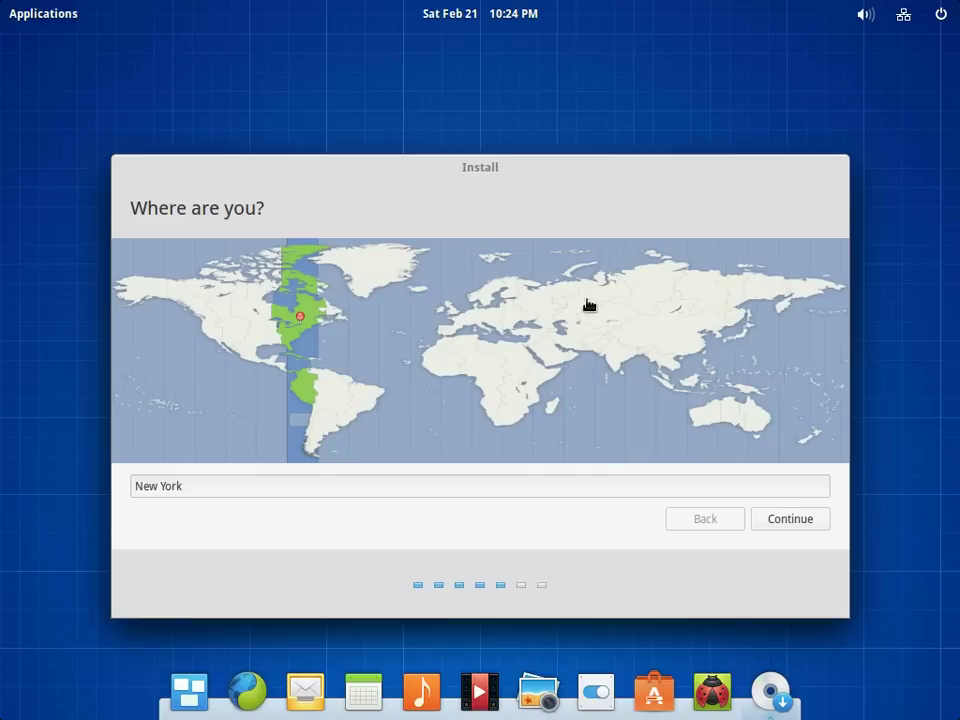
# Pick a western European location on the time zone map, replace its city with Berlin, and continue
pyautogui.click(471, 327)
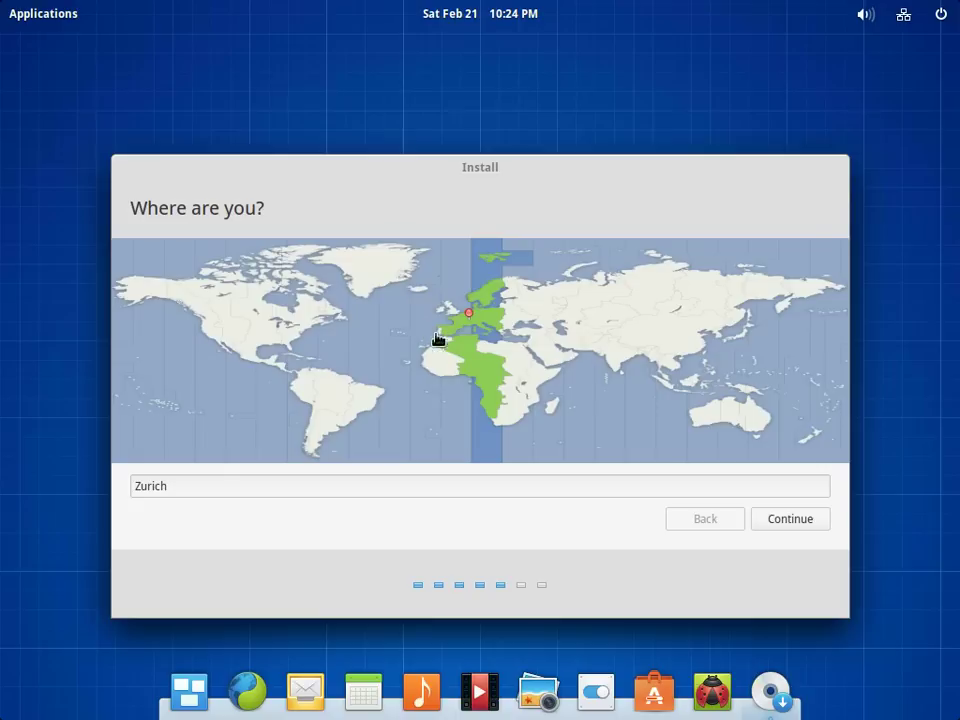
pyautogui.click(459, 322)
pyautogui.click(217, 488)
pyautogui.press('BackSpace')
pyautogui.press('BackSpace')
pyautogui.press('BackSpace')
pyautogui.press('BackSpace')
pyautogui.press('BackSpace')
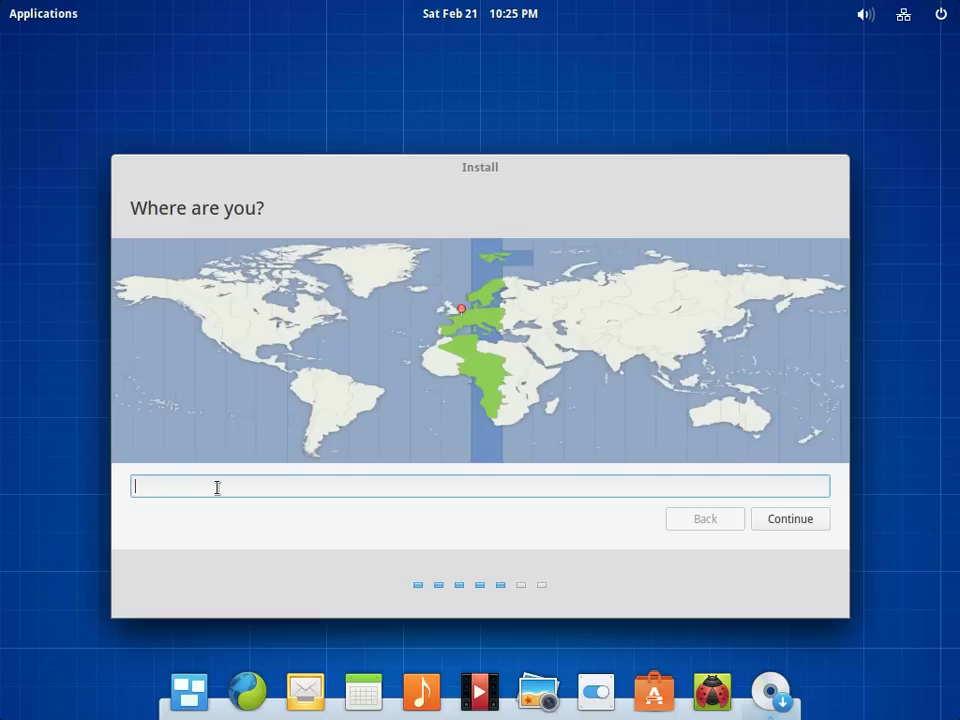
pyautogui.write('Berlin')
pyautogui.click(786, 519)
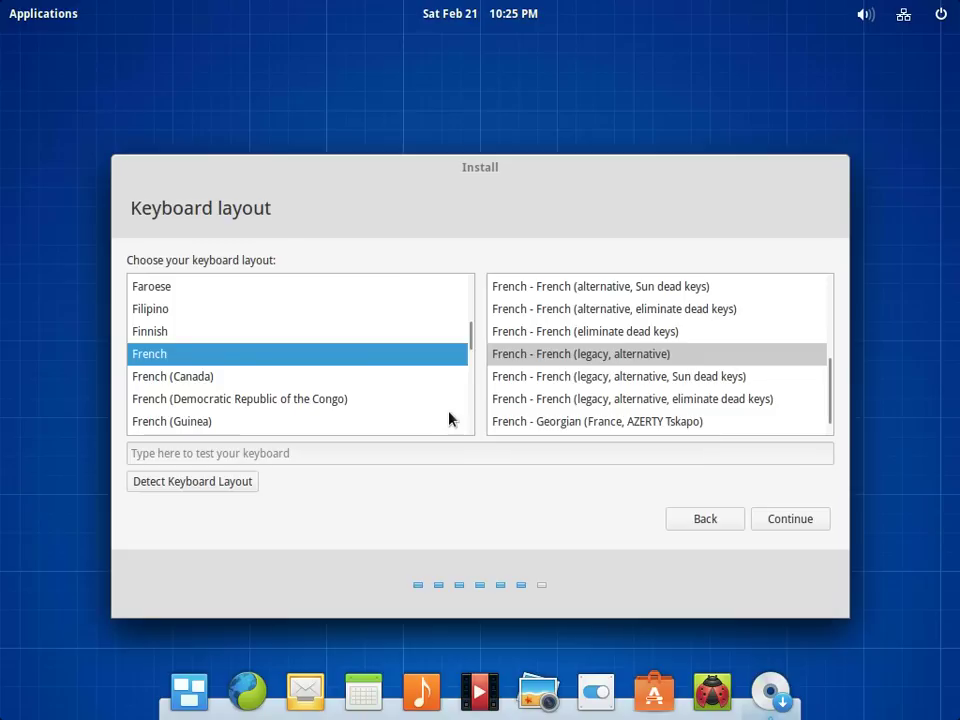
# Set the keyboard layout to English (US) and continue to the user account page
pyautogui.write('e')
pyautogui.press('Down')
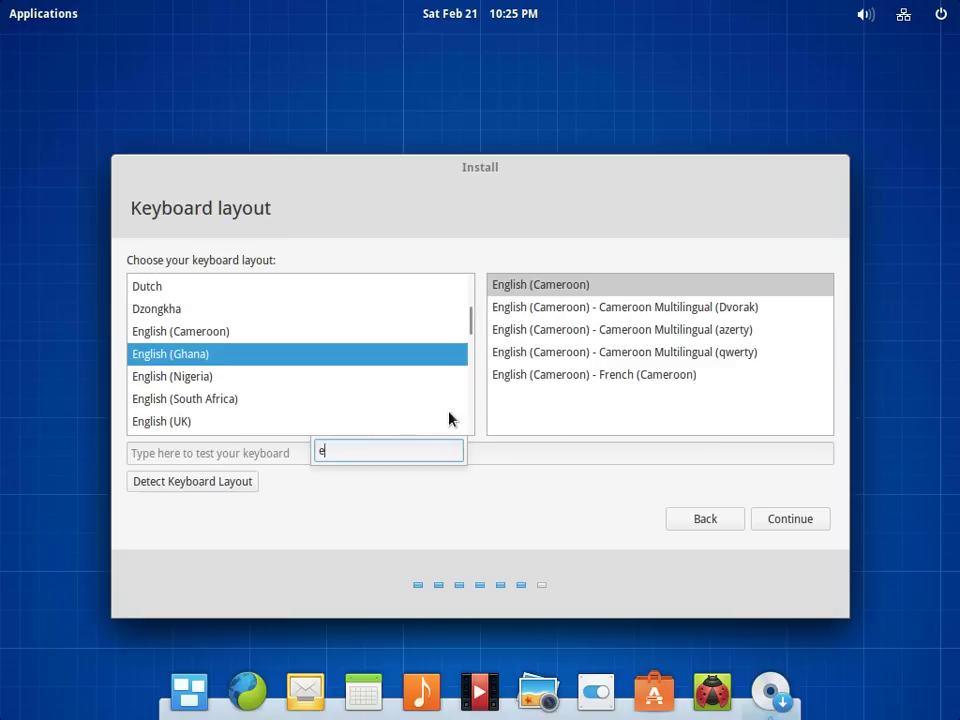
pyautogui.press('Down')
pyautogui.press('Down')
pyautogui.press('Down')
pyautogui.press('Down')
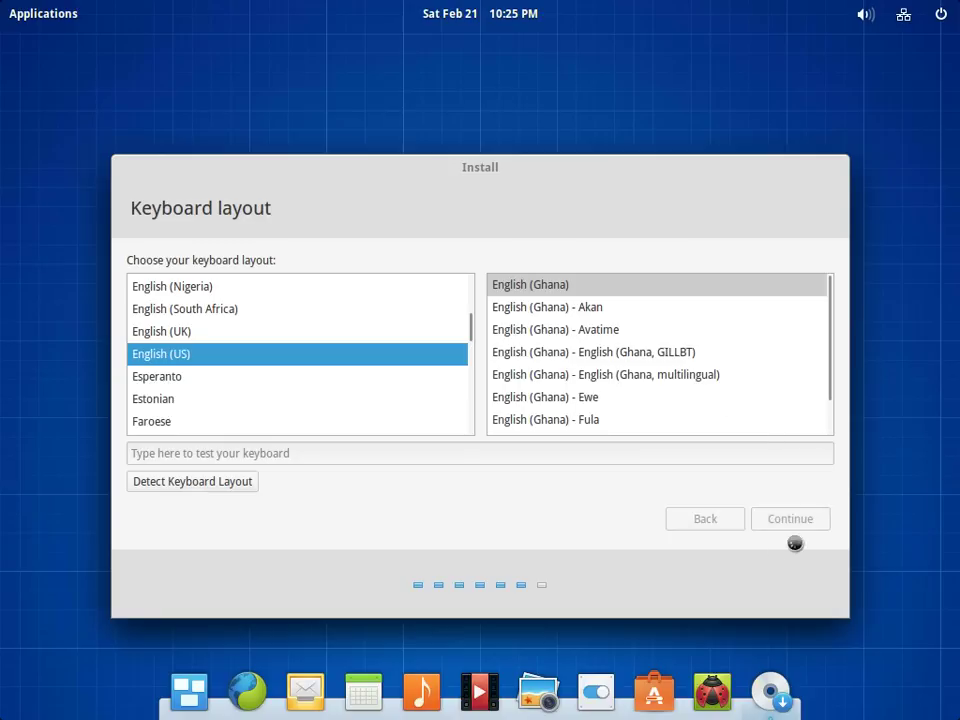
pyautogui.click(776, 521)
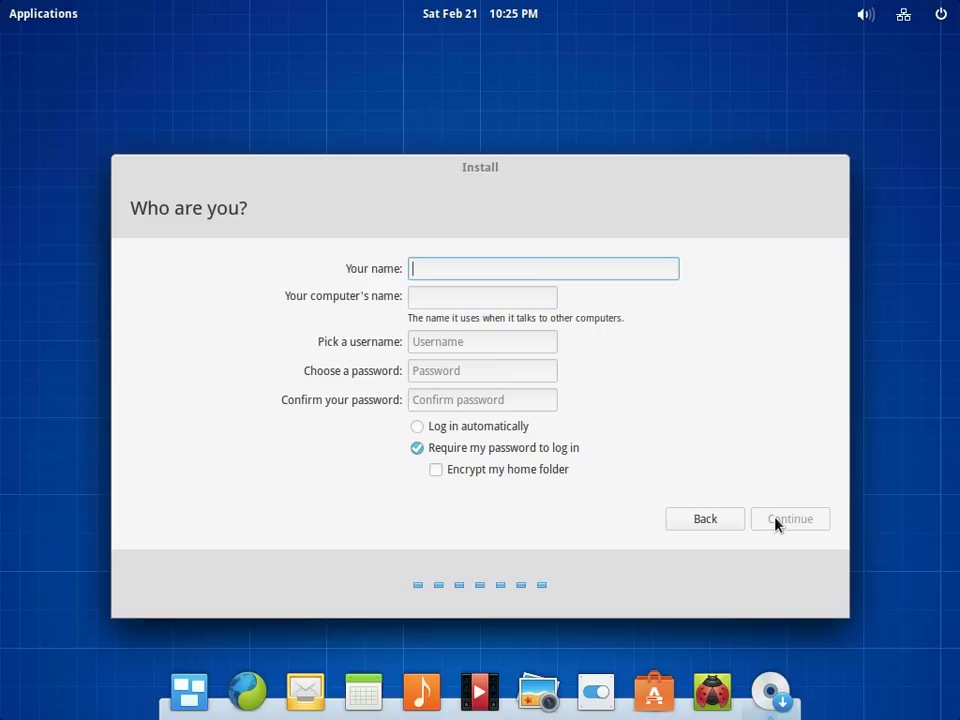
# Enter the user's name and change the computer name's suffix from VirtualBox to "ele", keeping the suggested username
pyautogui.write('sauron')
pyautogui.press('Tab')
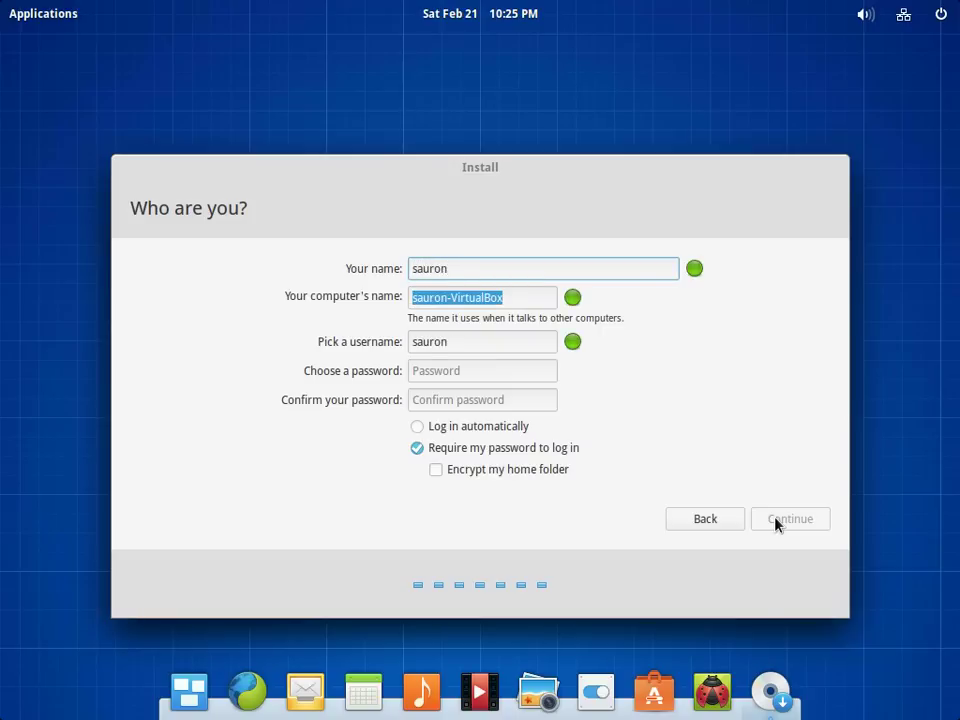
pyautogui.press('End')
pyautogui.press('BackSpace')
pyautogui.press('BackSpace')
pyautogui.press('BackSpace')
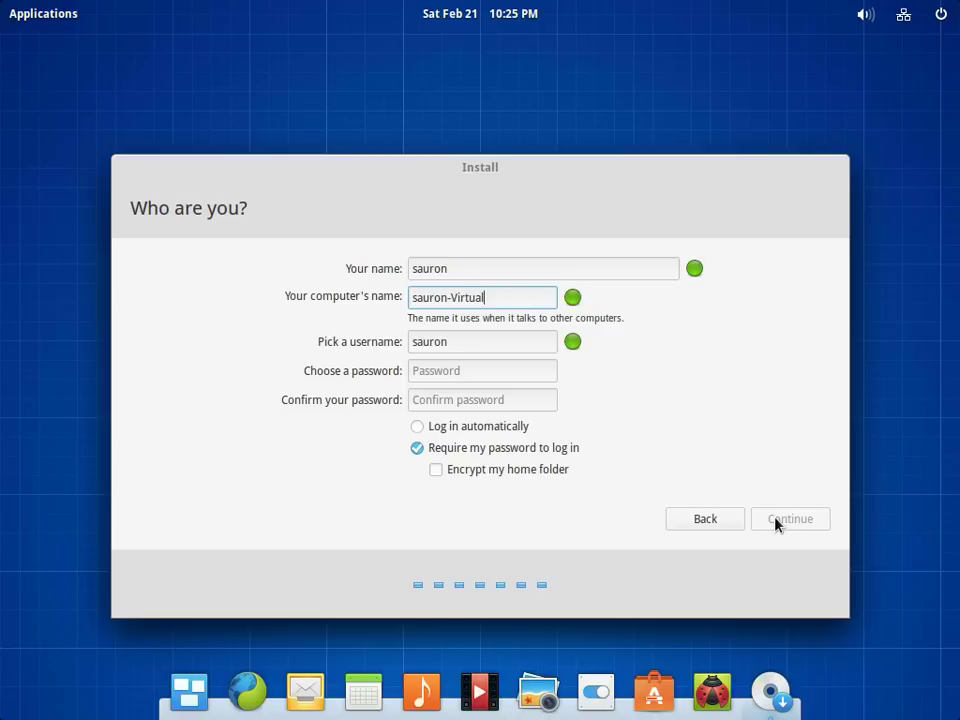
pyautogui.press('BackSpace')
pyautogui.press('BackSpace')
pyautogui.press('BackSpace')
pyautogui.press('BackSpace')
pyautogui.press('BackSpace')
pyautogui.press('BackSpace')
pyautogui.write('ele')
pyautogui.press('BackSpace')
pyautogui.press('BackSpace')
pyautogui.press('BackSpace')
pyautogui.press('BackSpace')
pyautogui.write('ele')
pyautogui.press('Tab')
pyautogui.press('Tab')
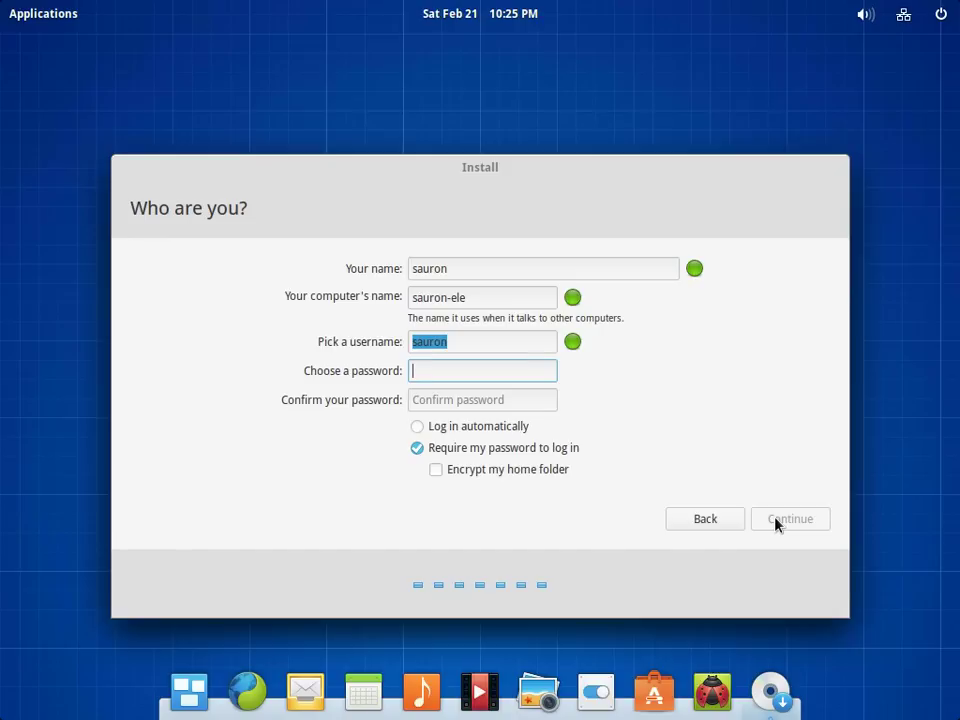
# Enter and confirm the account password, keep it required at login, and start the installation
pyautogui.write('******')
pyautogui.press('Tab')
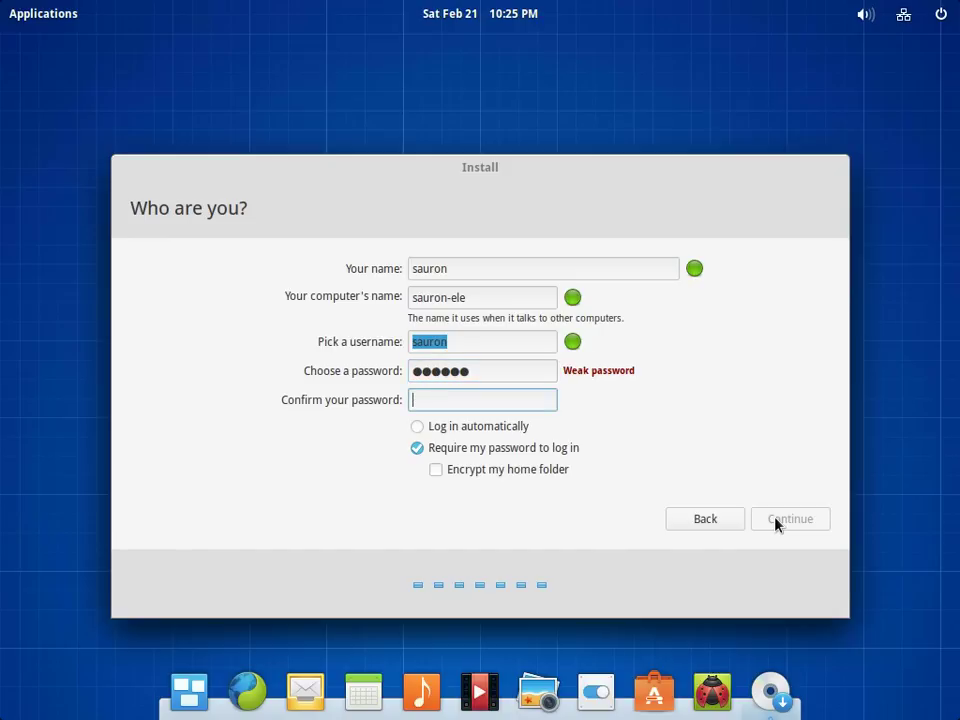
pyautogui.write('******')
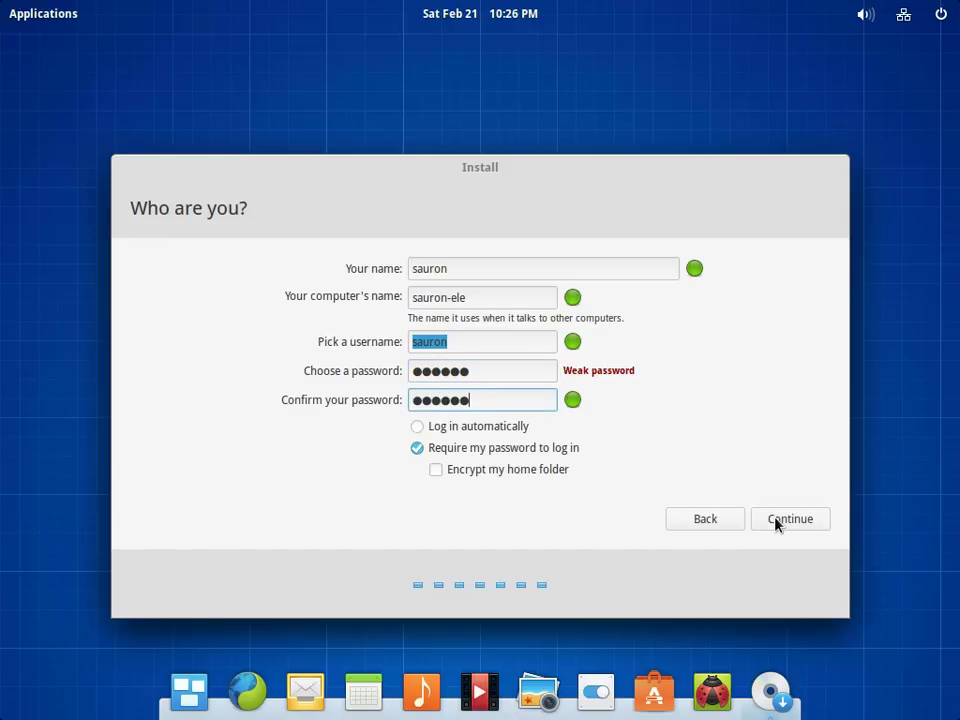
pyautogui.click(776, 522)
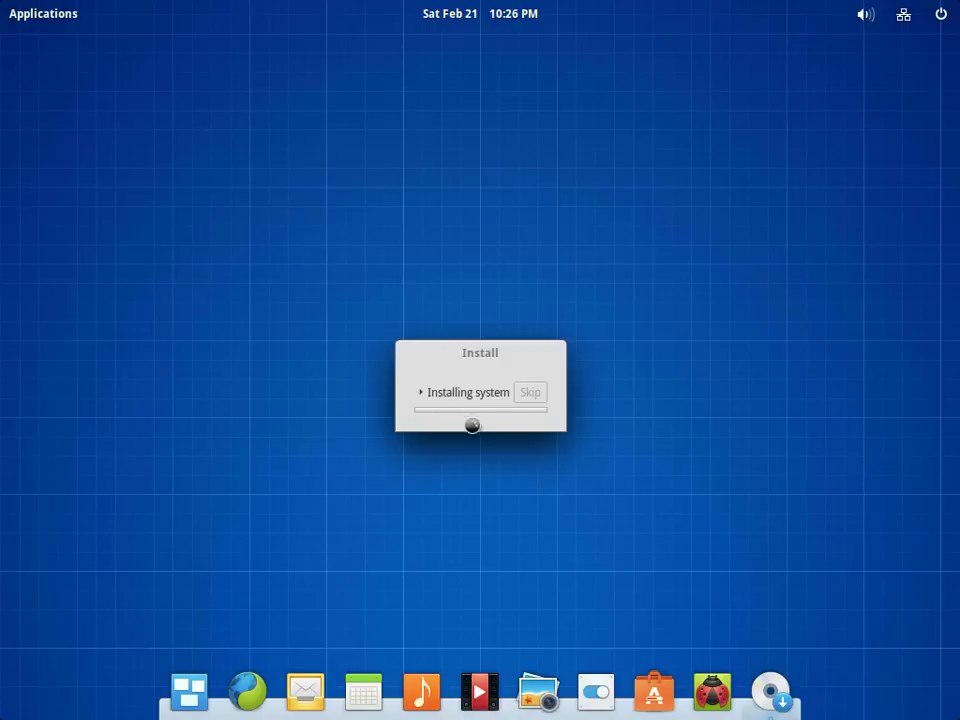
# Expand the installation progress details to view the log, and collapse them again
pyautogui.click(428, 392)
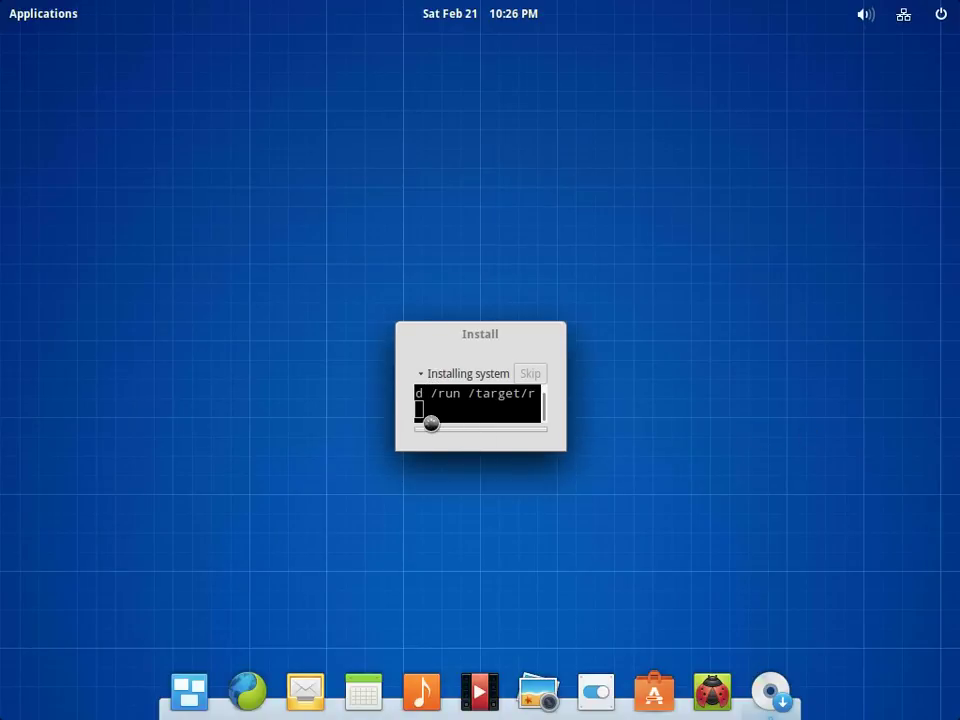
pyautogui.click(424, 373)
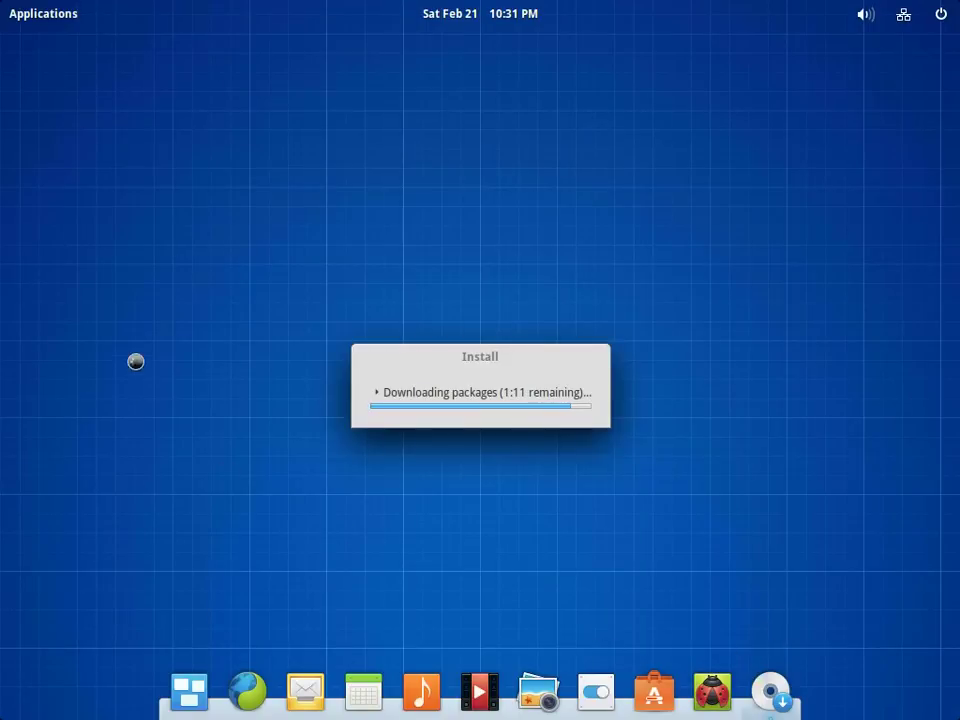
# Skip the remaining package downloads from the installation progress details and restart the computer
pyautogui.click(374, 392)
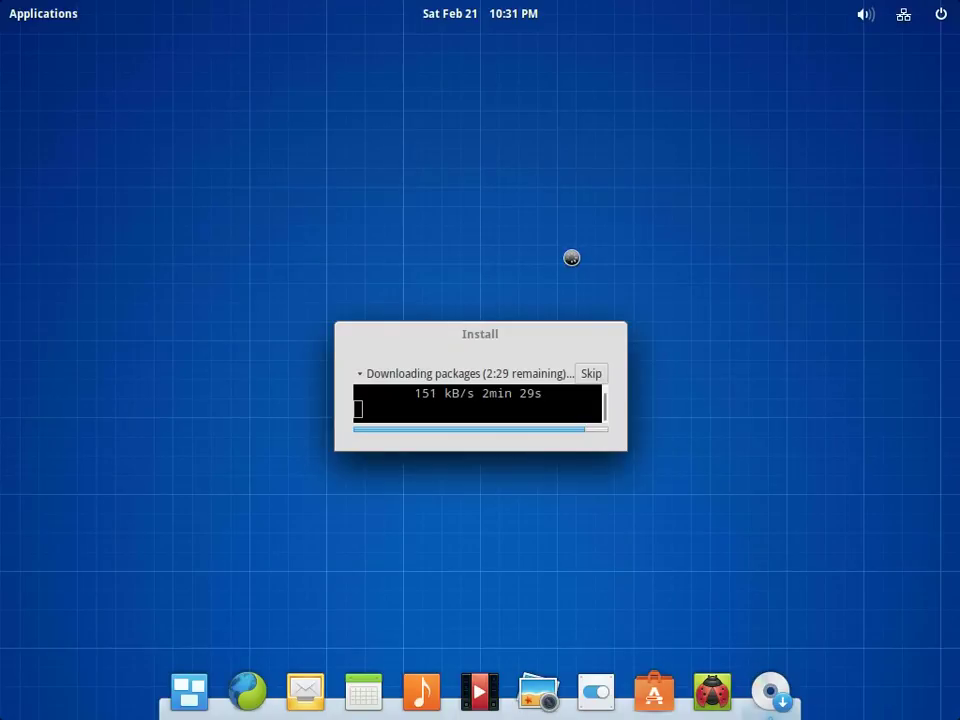
pyautogui.click(590, 372)
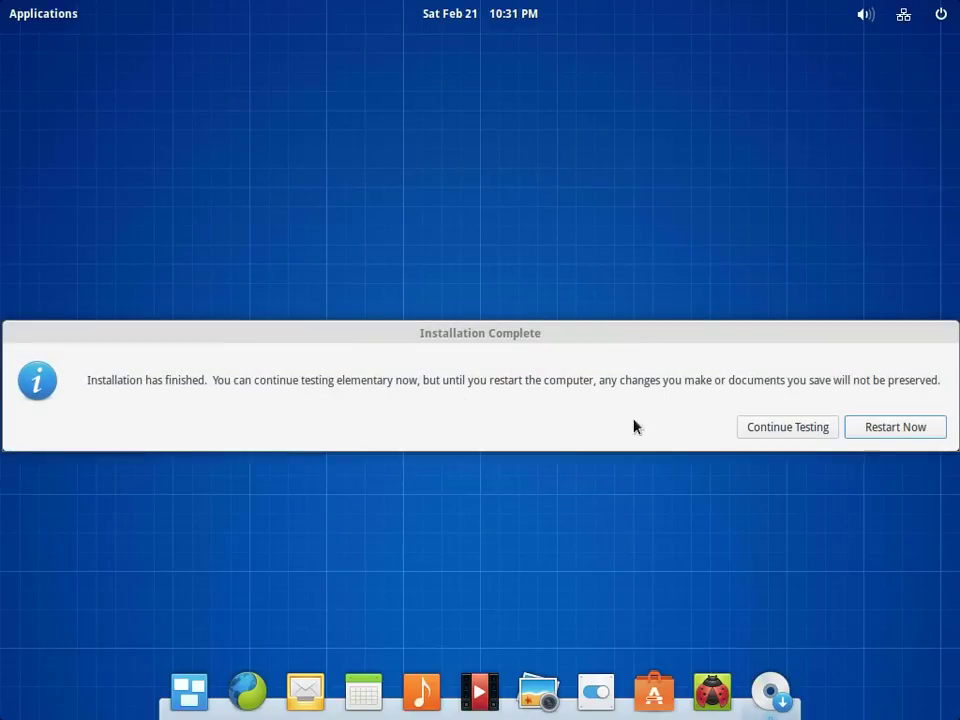
pyautogui.click(889, 430)
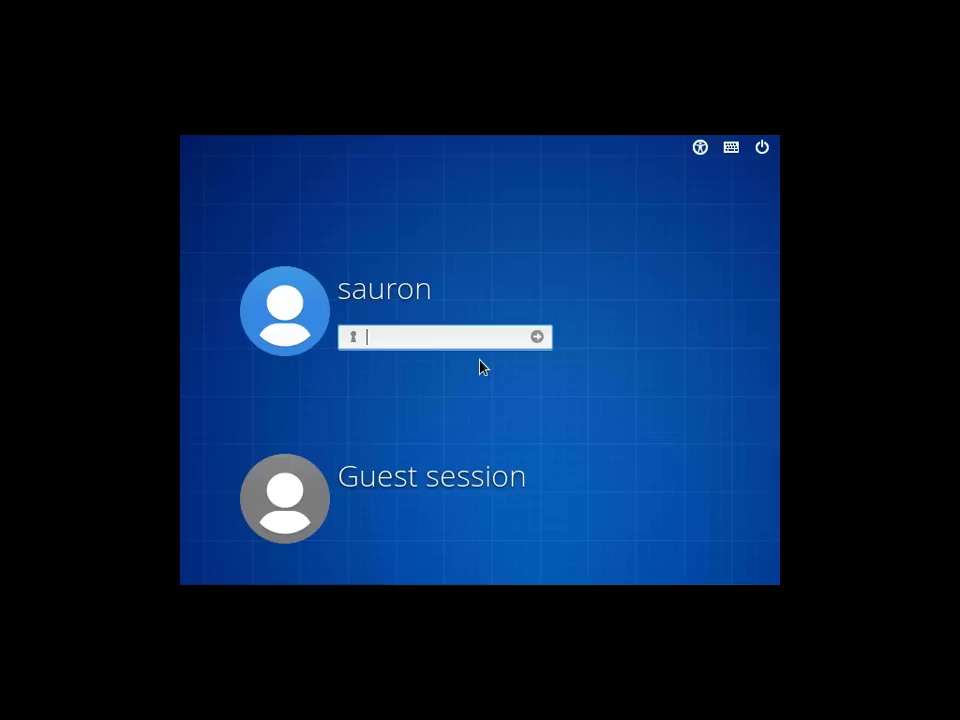
# Enter the account password on the login screen, check the accessibility and keyboard layout options, and log in
pyautogui.write('••••••')
pyautogui.click(704, 148)
pyautogui.click(730, 148)
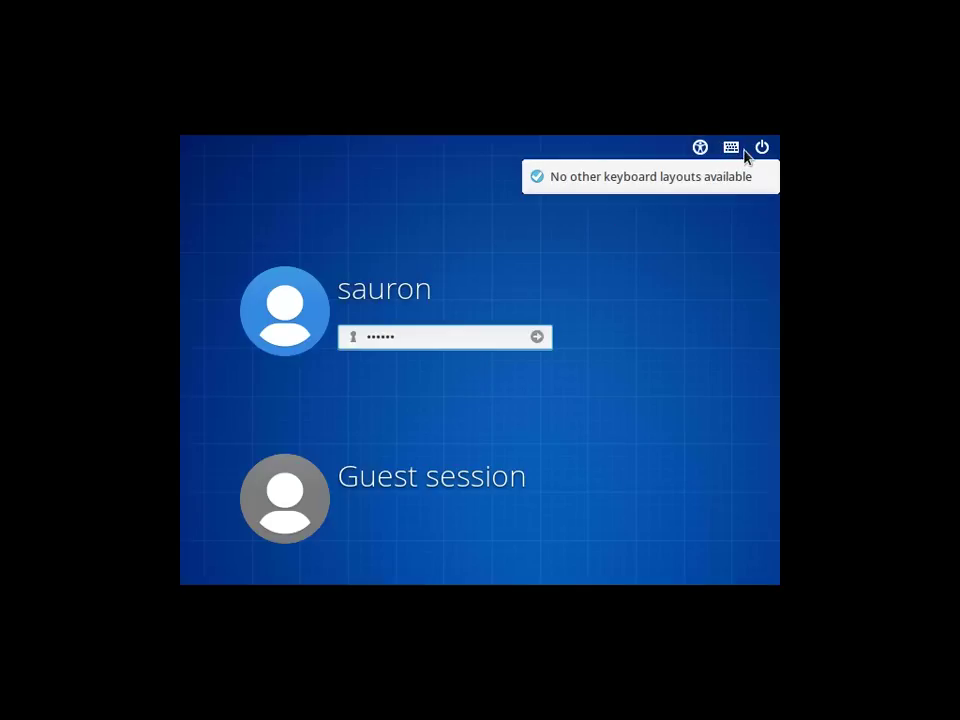
pyautogui.click(537, 337)
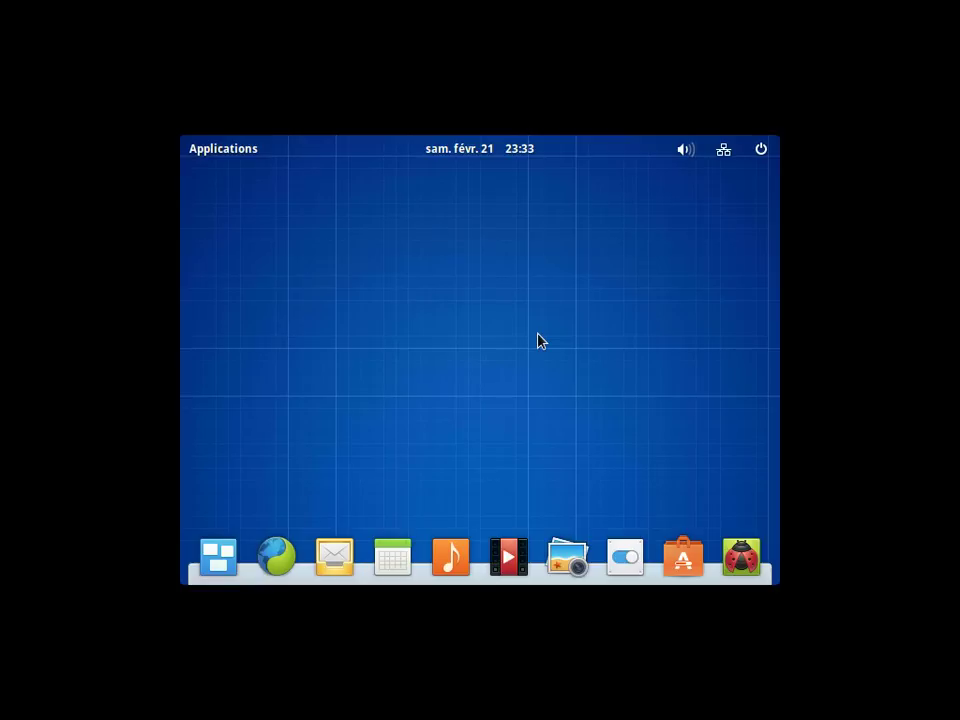
# Open the VBOXADDITIONS_4.3.16_95972 disc in the Files application and restore the window from its maximized size
pyautogui.click(211, 150)
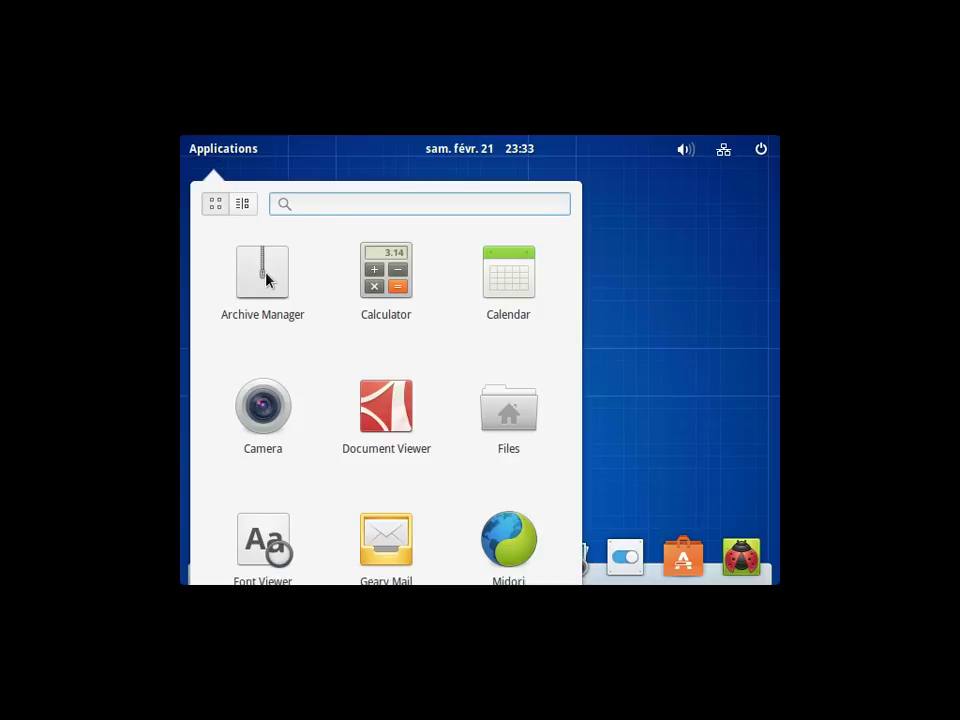
pyautogui.click(531, 418)
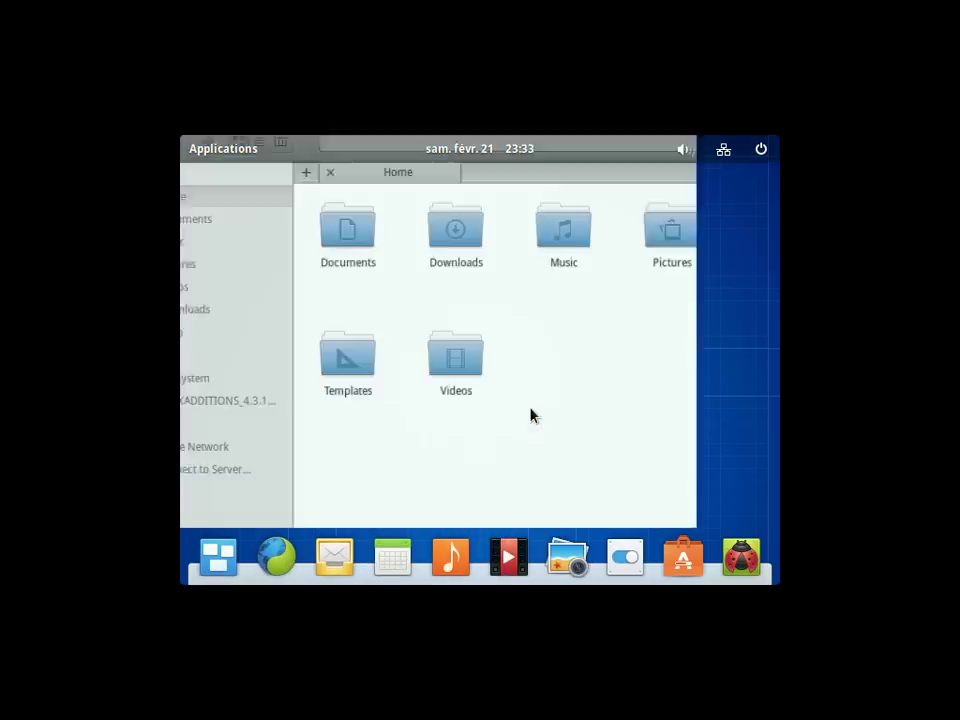
pyautogui.click(298, 455)
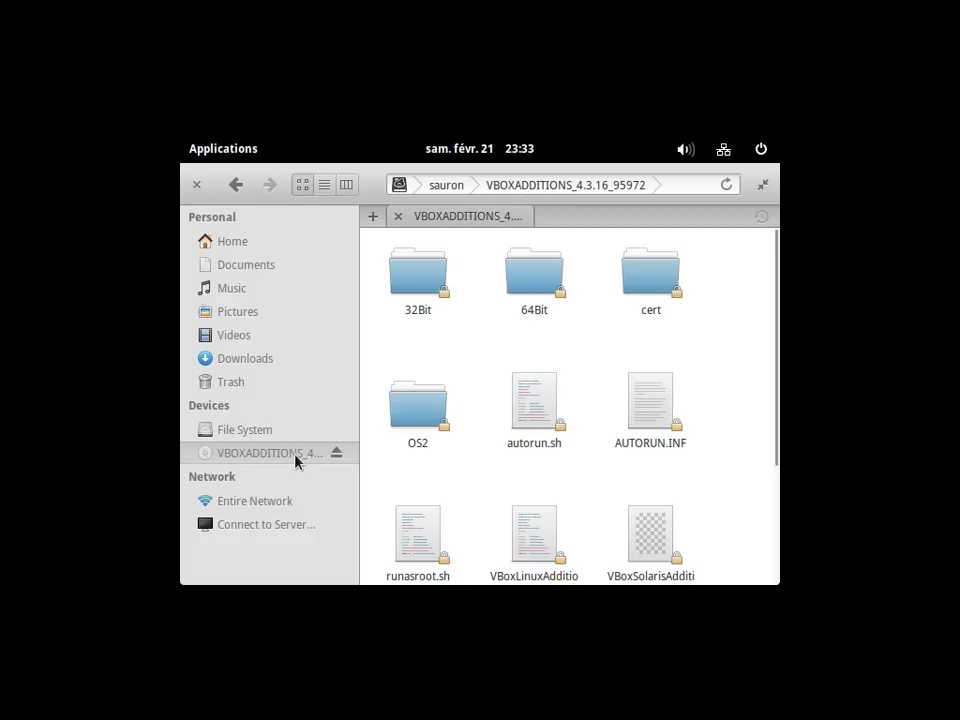
pyautogui.click(762, 184)
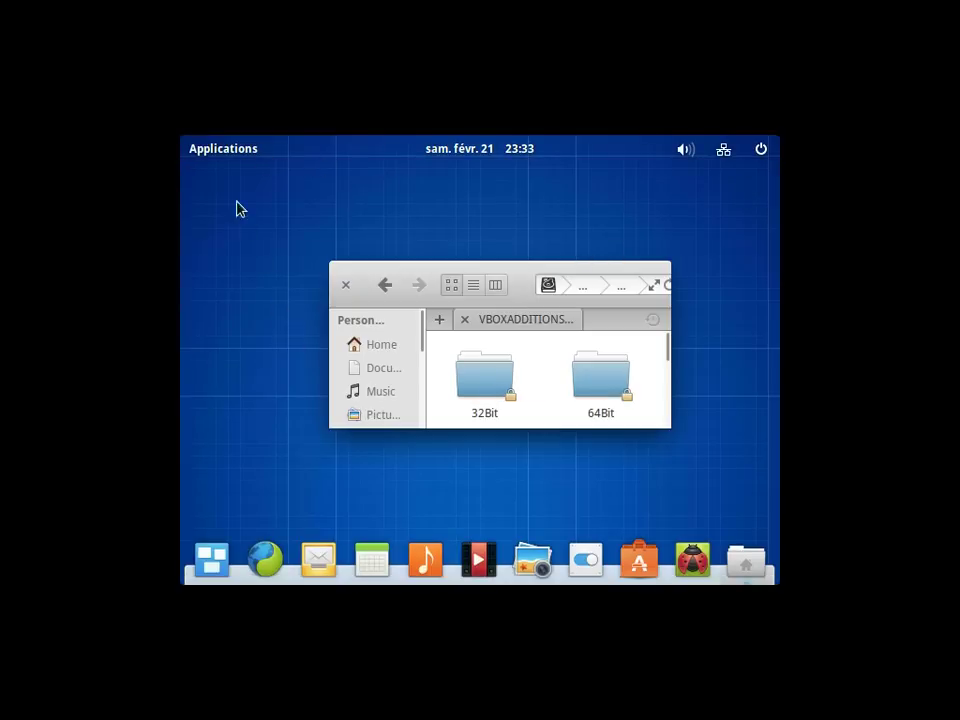
# In a terminal, change to the mounted VBOXADDITIONS_4.3.16_95972 disc directory and list its contents
pyautogui.click(223, 155)
pyautogui.scroll(-5, 527, 450)
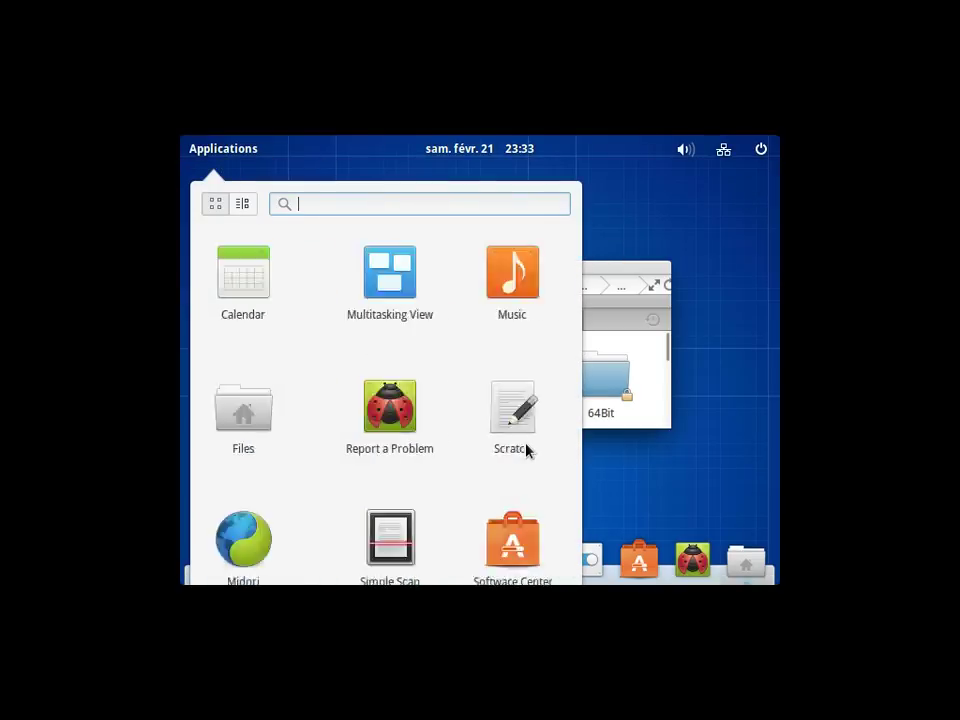
pyautogui.click(409, 289)
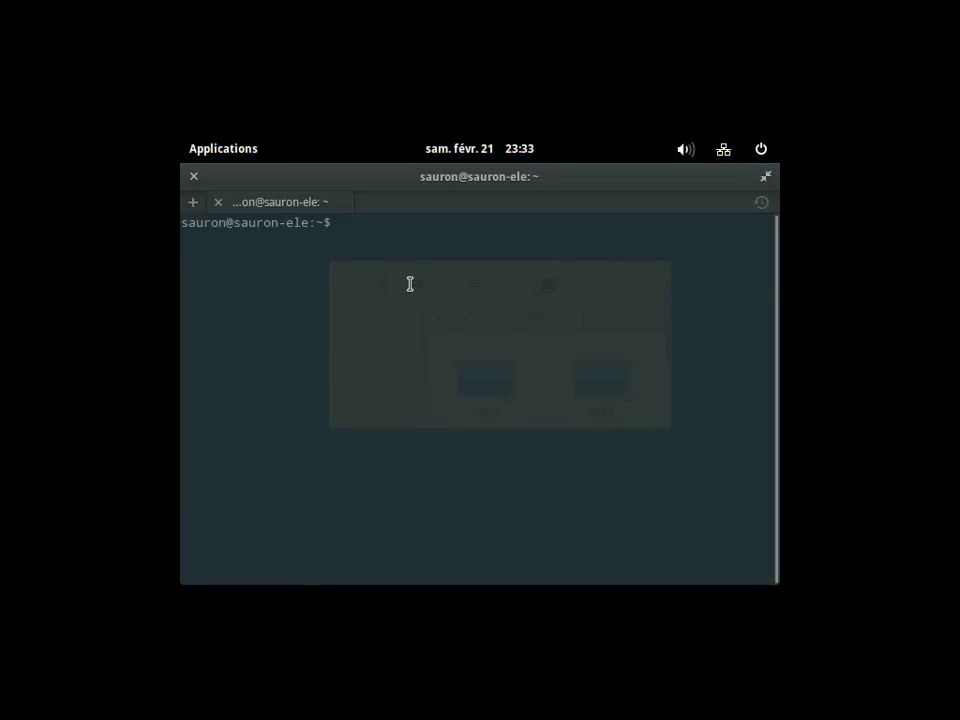
pyautogui.write('cd /media/')
pyautogui.press('Tab')
pyautogui.press('Tab')
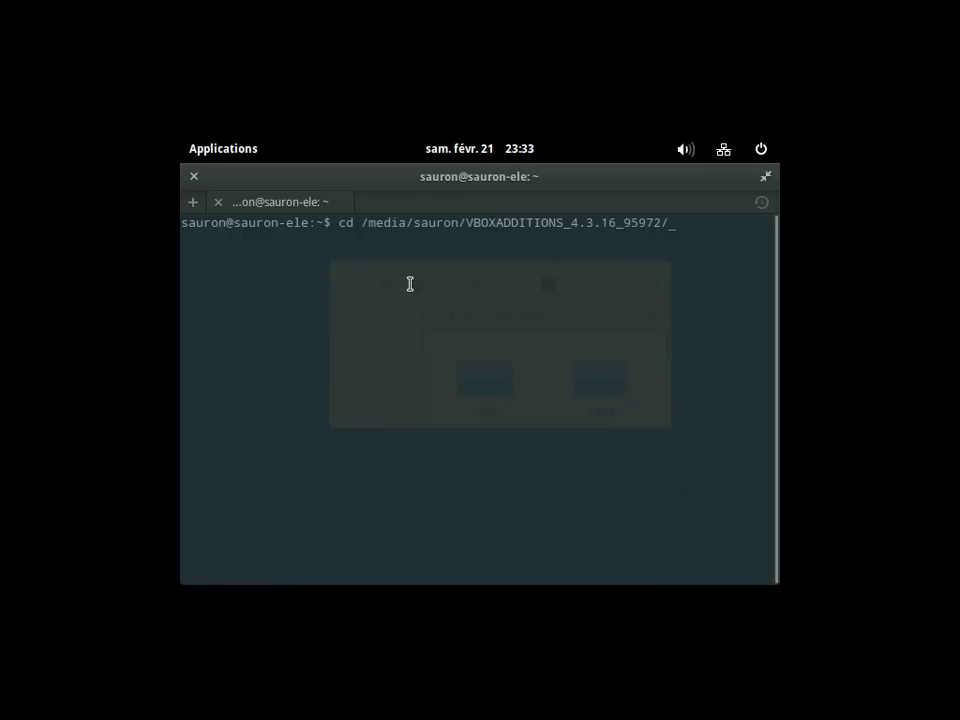
pyautogui.press('Return')
pyautogui.write('ls')
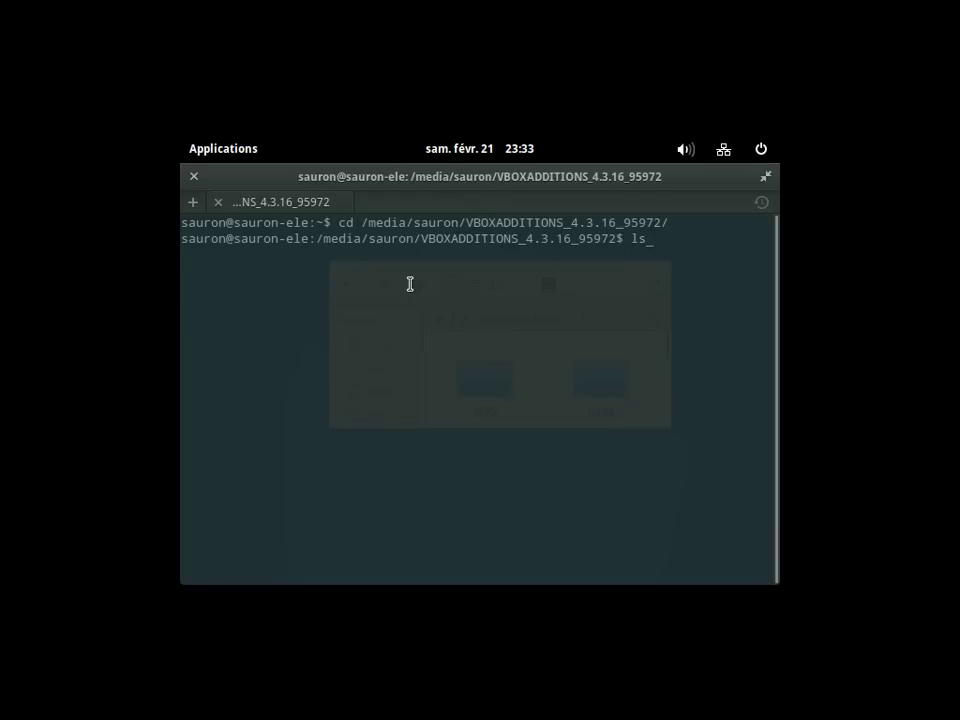
pyautogui.press('Return')
# Run ./VBoxLinuxAdditions.run with sudo, enter the account password, and dismiss the system problem report
pyautogui.write('sudo .')
pyautogui.write('&')
pyautogui.press('BackSpace')
pyautogui.write('/VB')
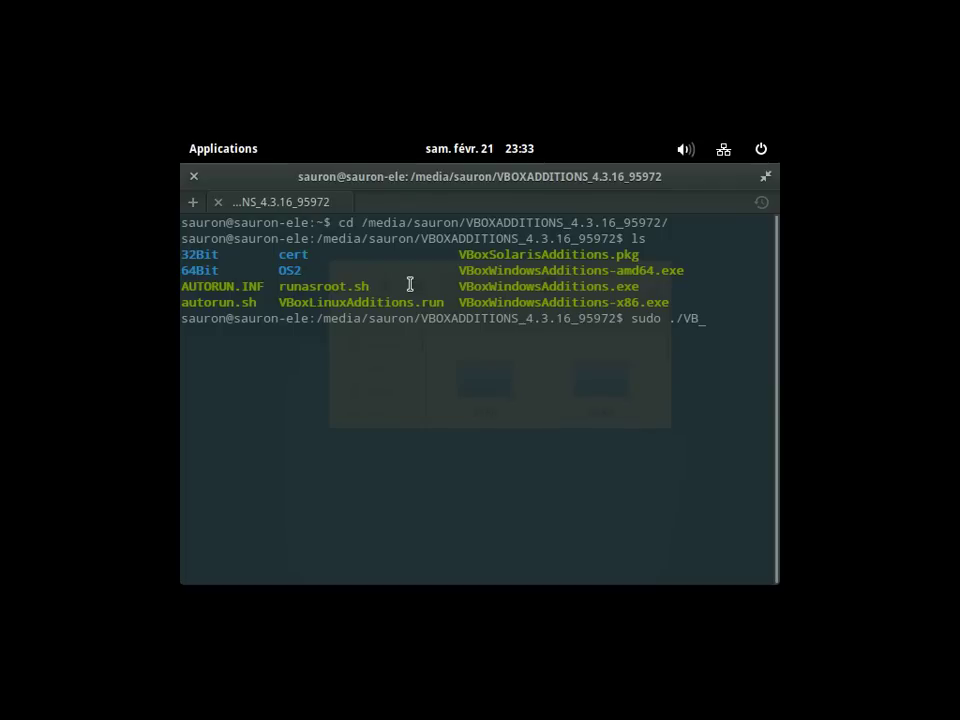
pyautogui.press('Tab')
pyautogui.write('L')
pyautogui.press('Tab')
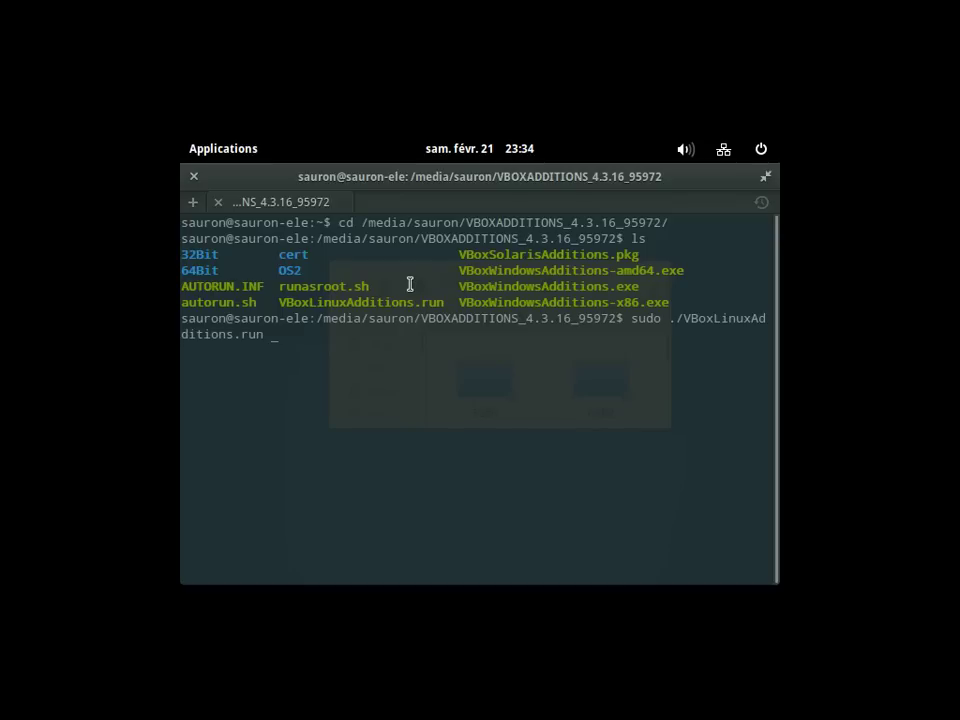
pyautogui.press('Return')
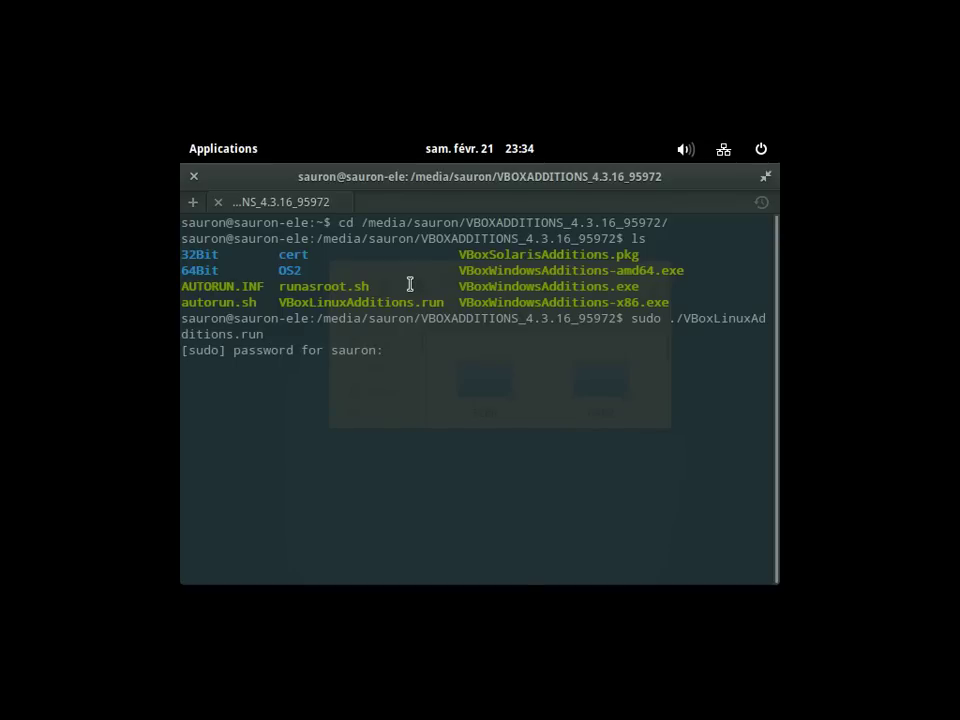
pyautogui.press('Return')
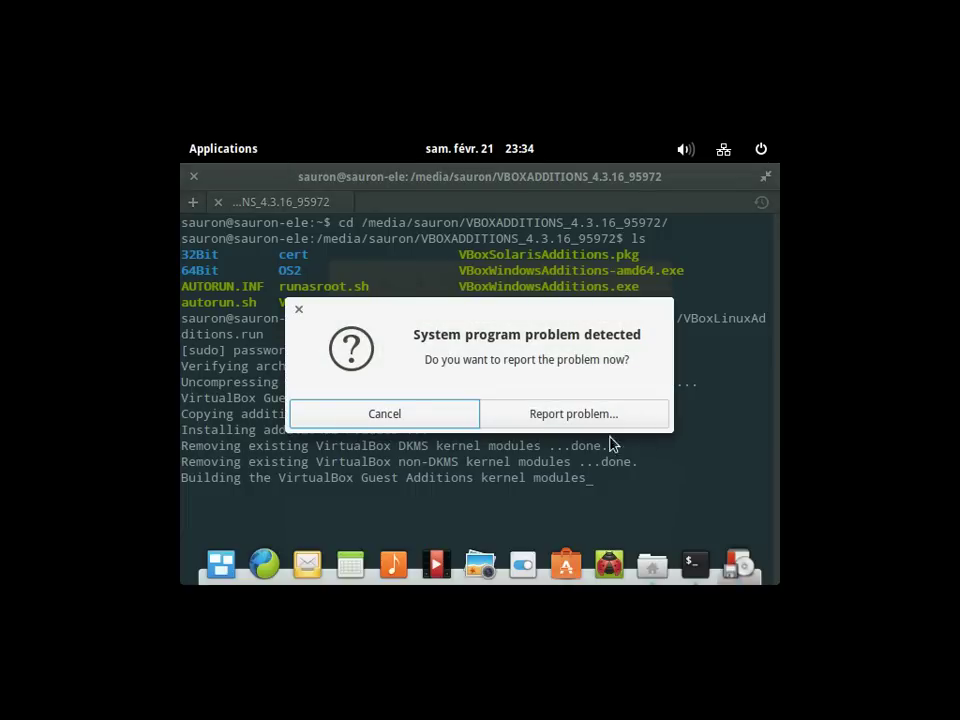
pyautogui.click(454, 412)
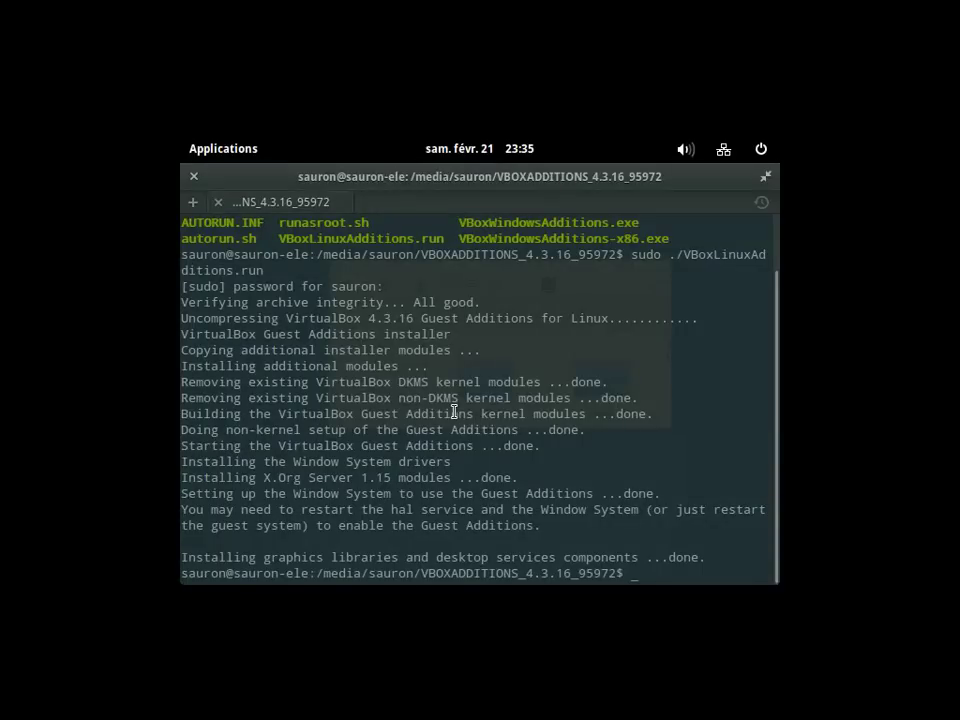
# Exit the terminal session and restart the system
pyautogui.write('exit')
pyautogui.press('Return')
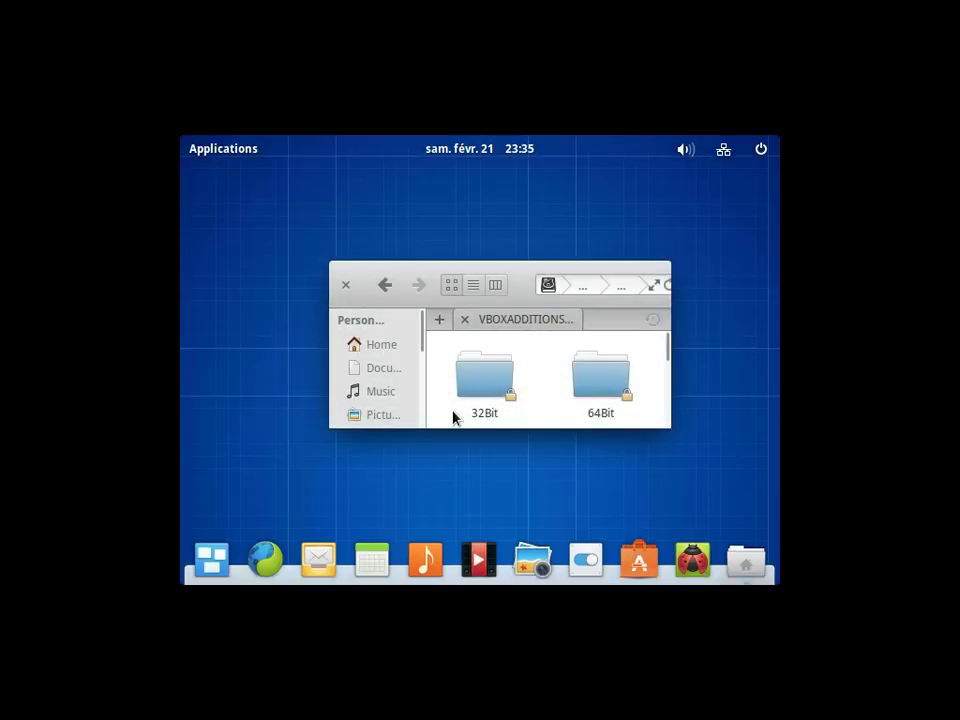
pyautogui.click(762, 150)
pyautogui.click(619, 385)
pyautogui.click(594, 396)
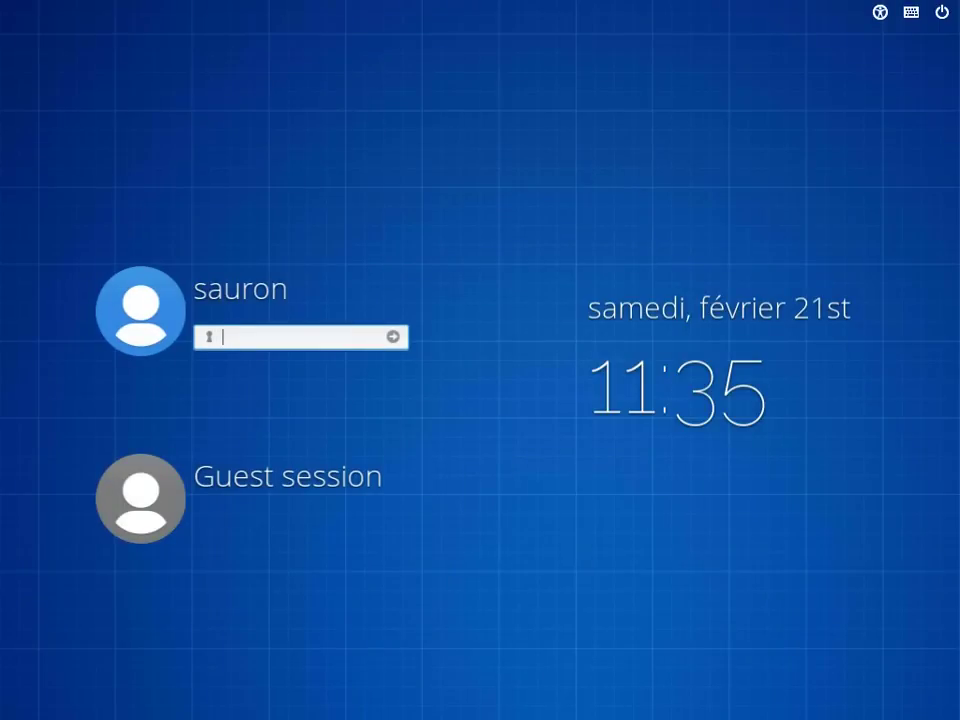
# Log in with the account password and open System Settings in a maximized window
pyautogui.write('••••••')
pyautogui.press('Return')
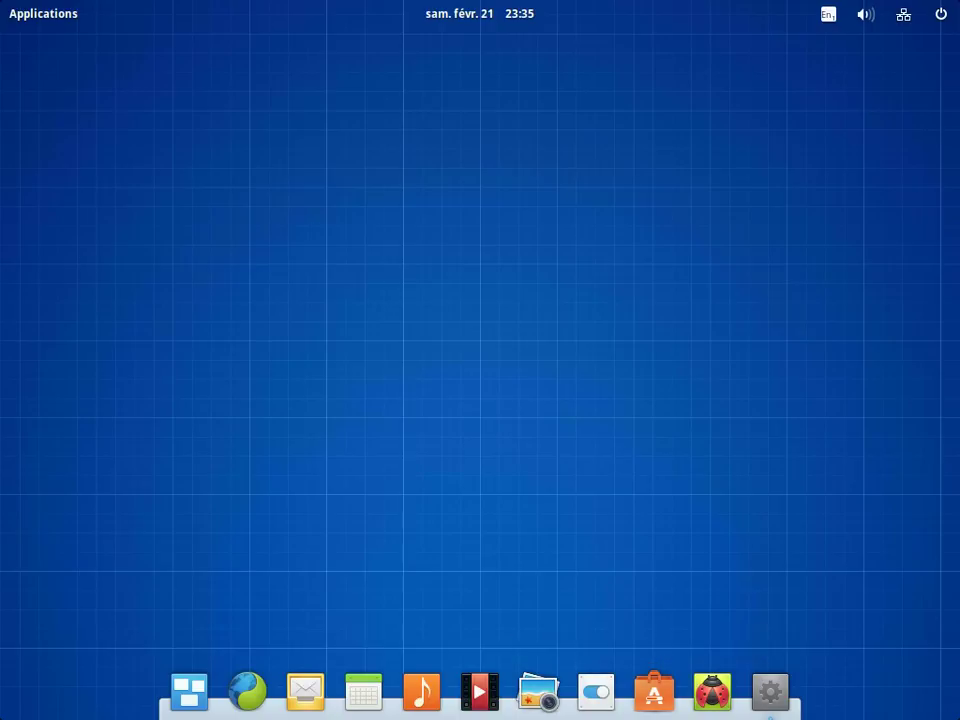
pyautogui.click(596, 690)
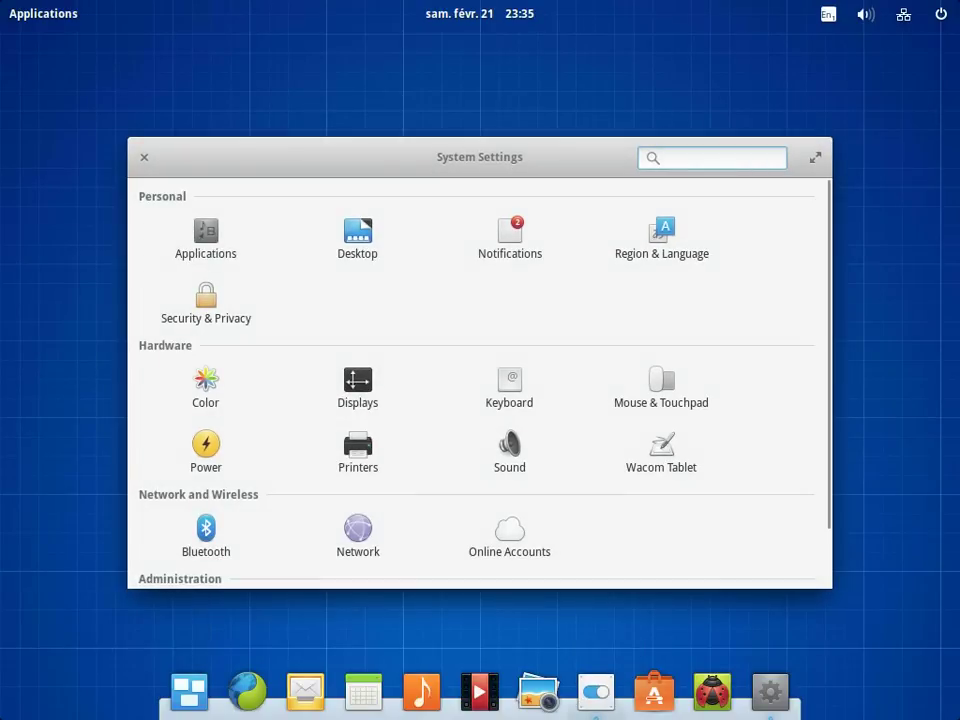
pyautogui.press('super+Up')
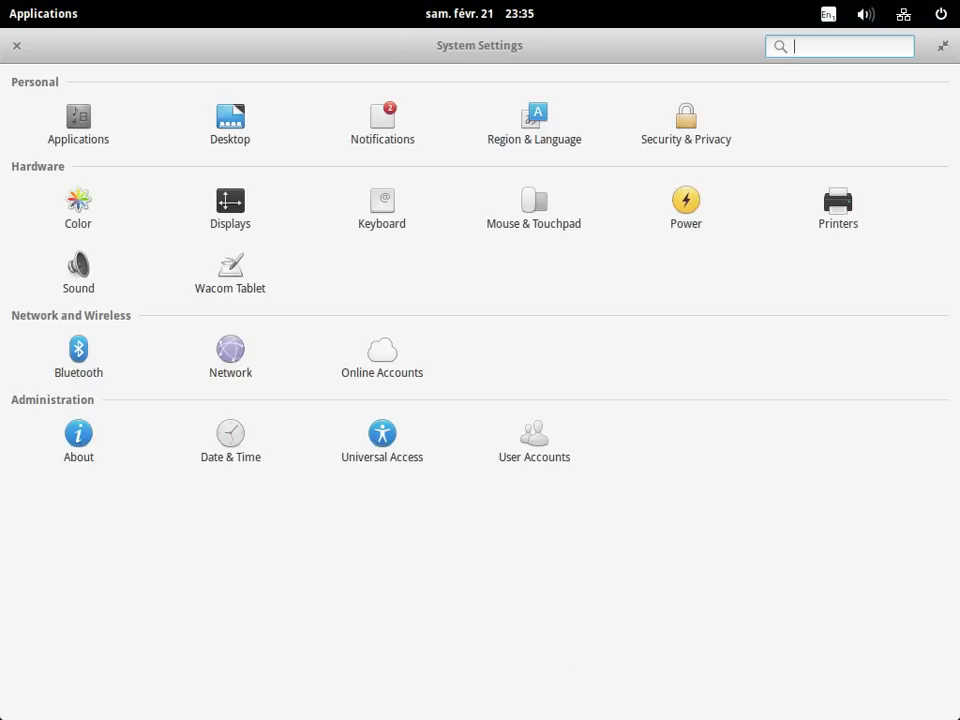
# Review the default applications and the wallpaper, dock and hot corner options of the desktop settings
pyautogui.click(78, 120)
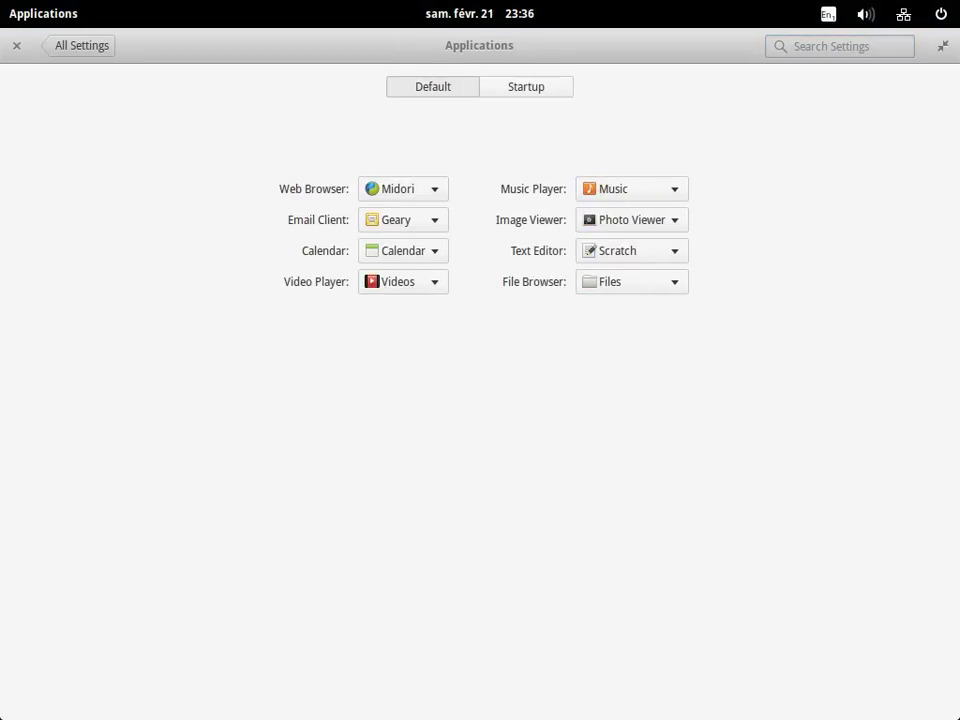
pyautogui.click(76, 45)
pyautogui.click(230, 122)
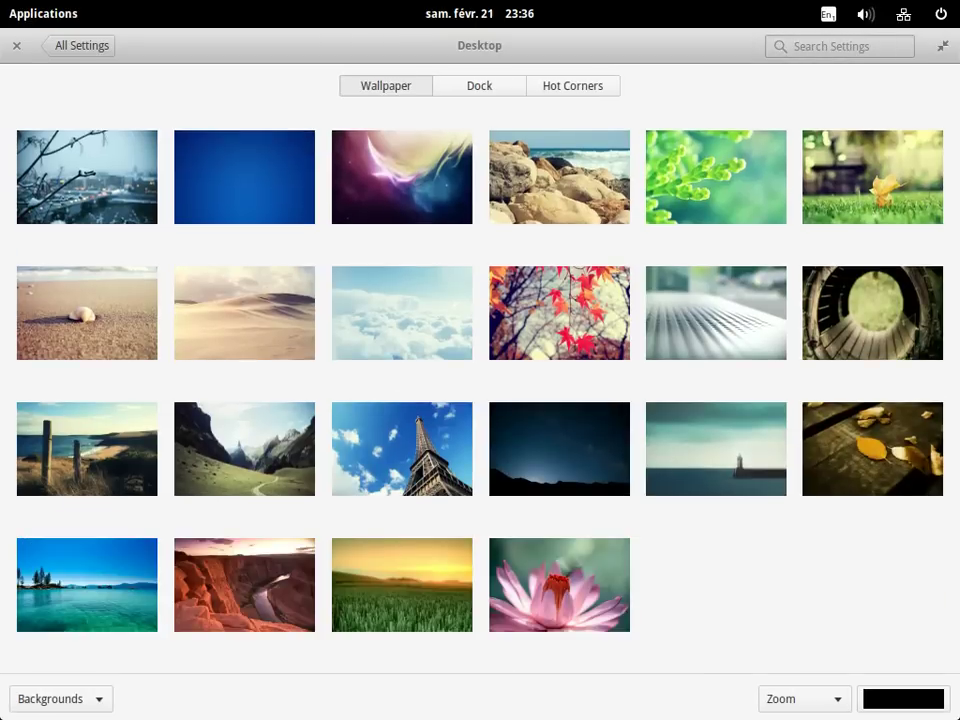
pyautogui.click(479, 85)
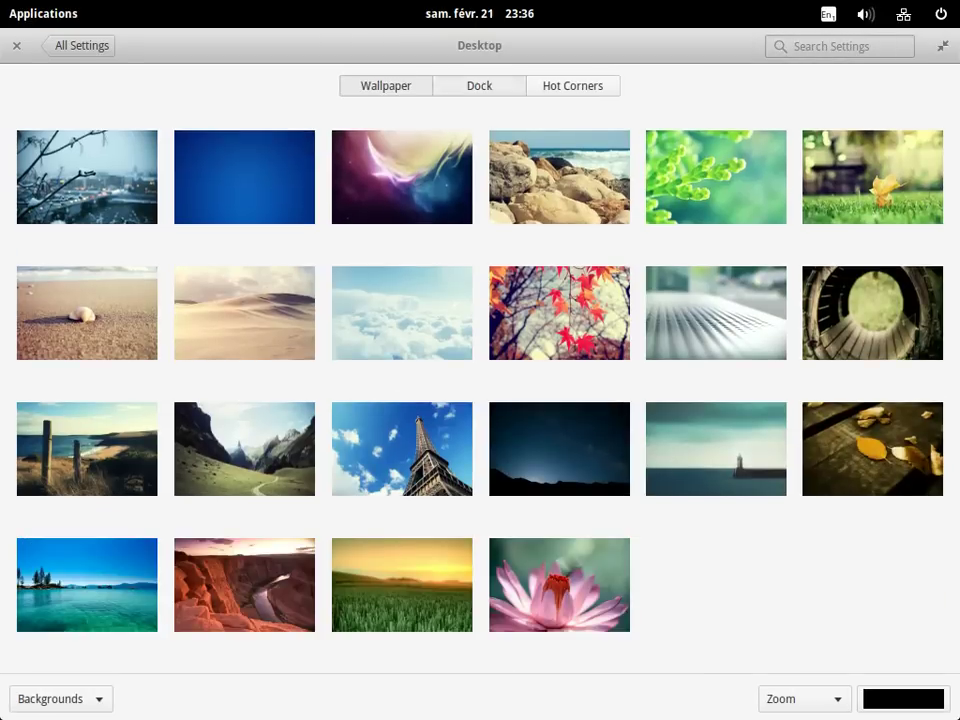
pyautogui.click(572, 85)
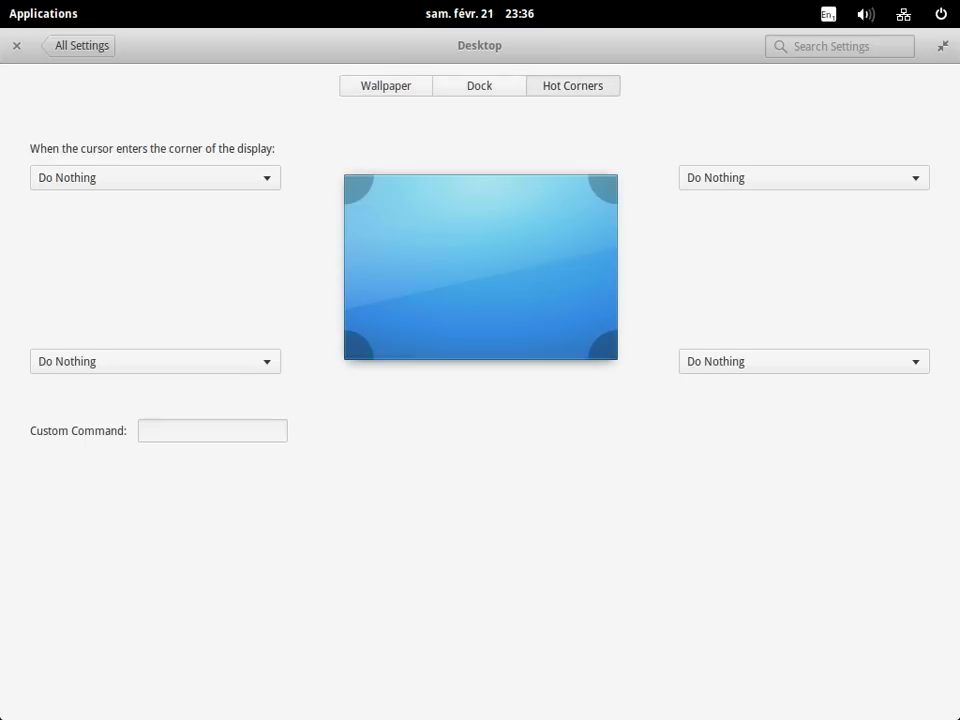
pyautogui.click(81, 45)
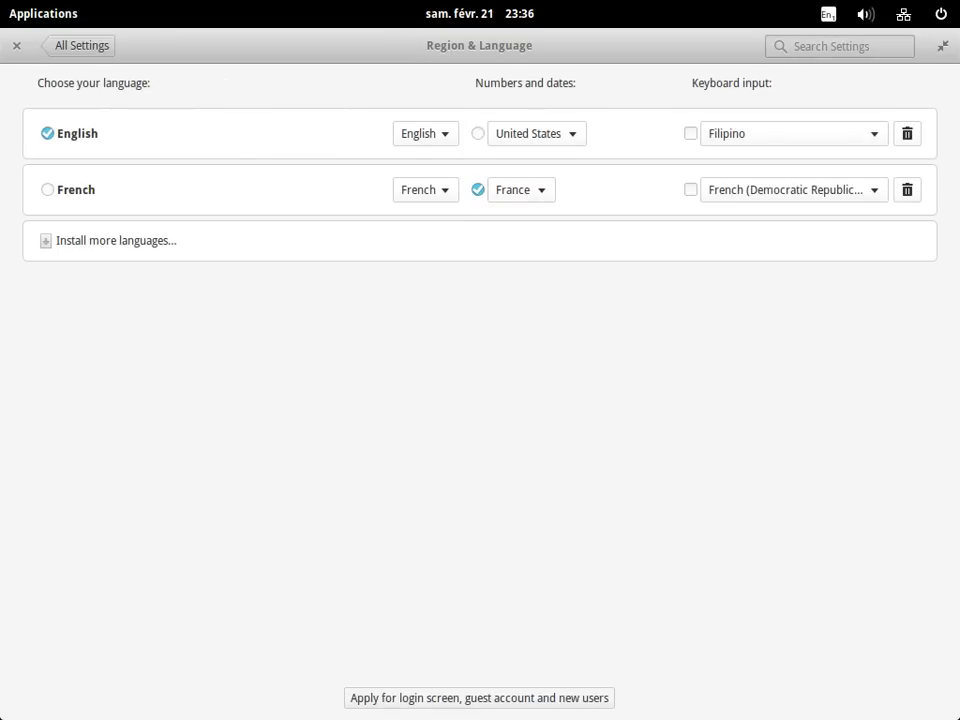
# Leave the Region & Language settings and check the privacy options under Security & Privacy
pyautogui.click(62, 46)
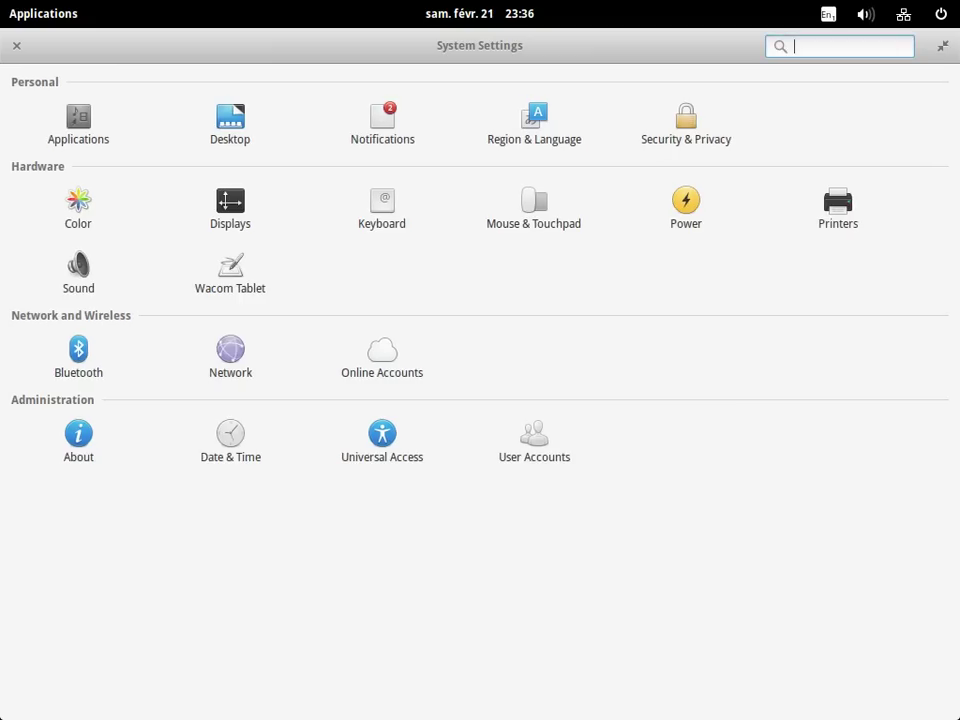
pyautogui.click(43, 14)
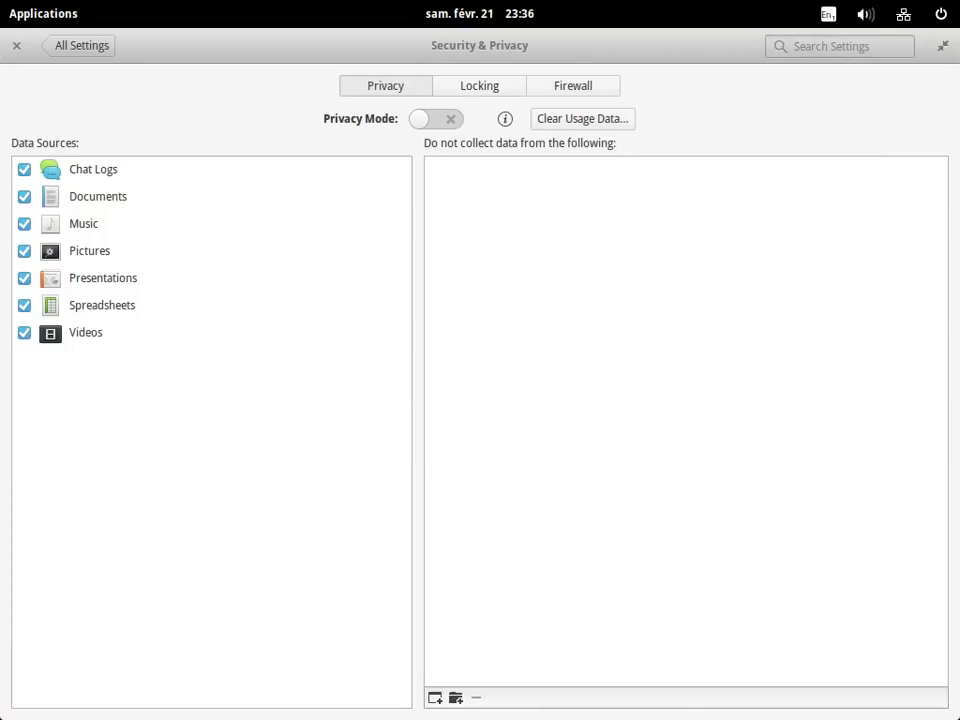
pyautogui.click(62, 46)
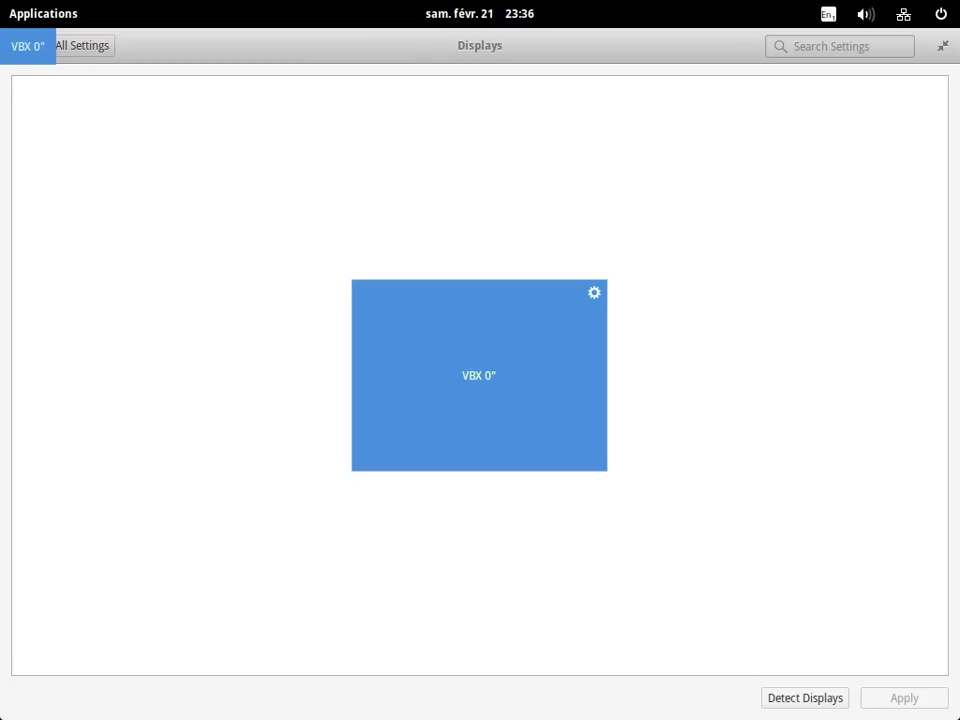
# Check the display's resolution and rotation options and the keyboard shortcuts, dismissing the system problem report
pyautogui.click(594, 292)
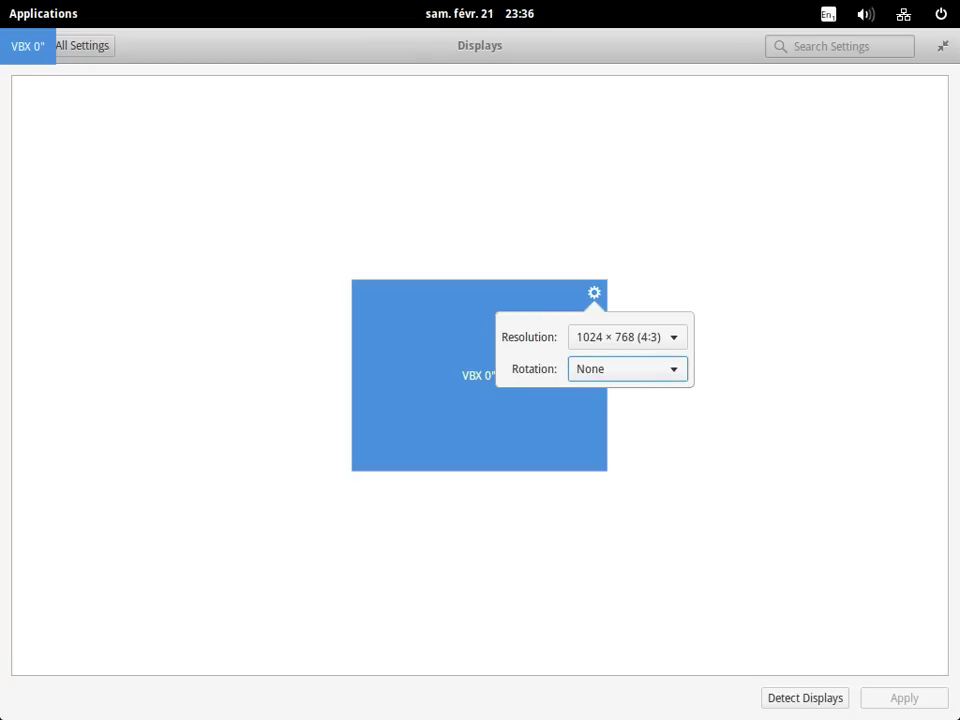
pyautogui.press('Escape')
pyautogui.click(82, 45)
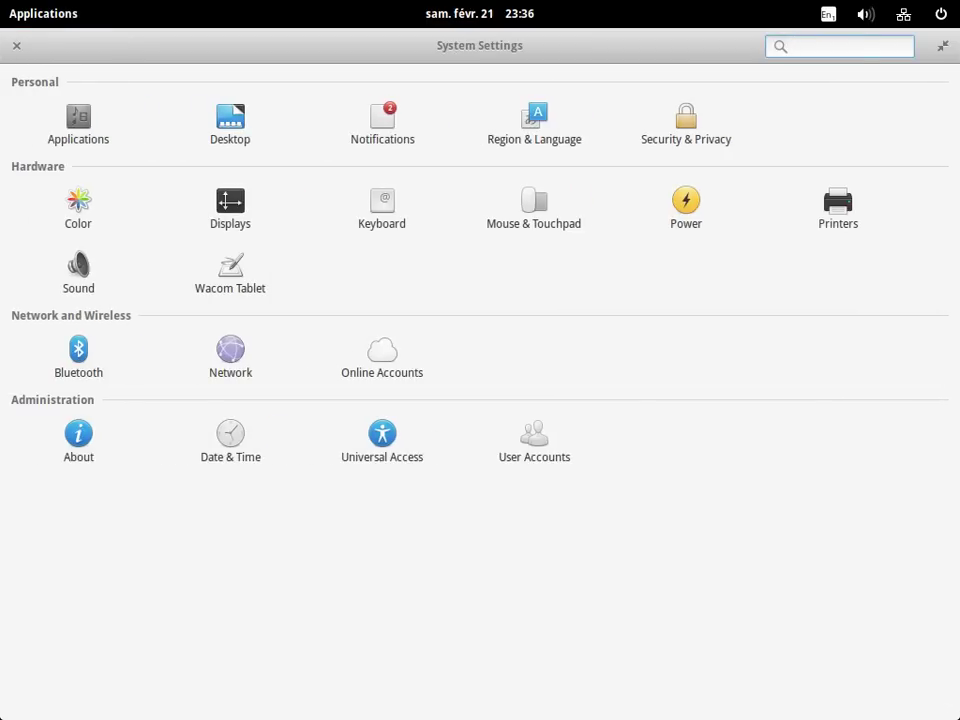
pyautogui.click(382, 208)
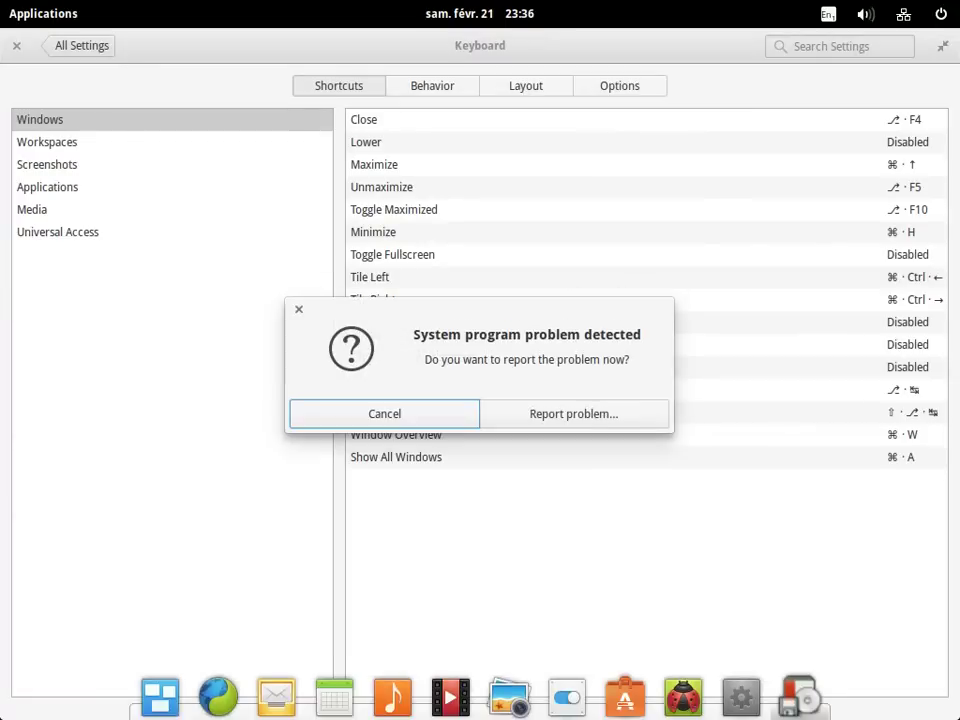
pyautogui.press('Escape')
pyautogui.click(82, 45)
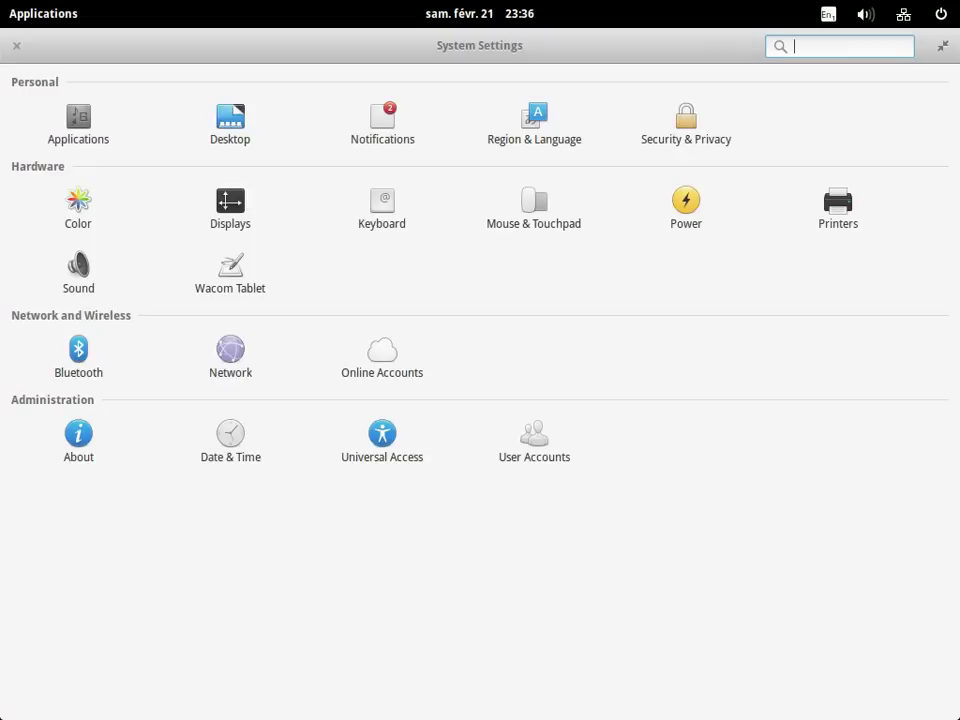
# Review the wired network and proxy settings, and examine the system and hardware details on the About page
pyautogui.click(230, 356)
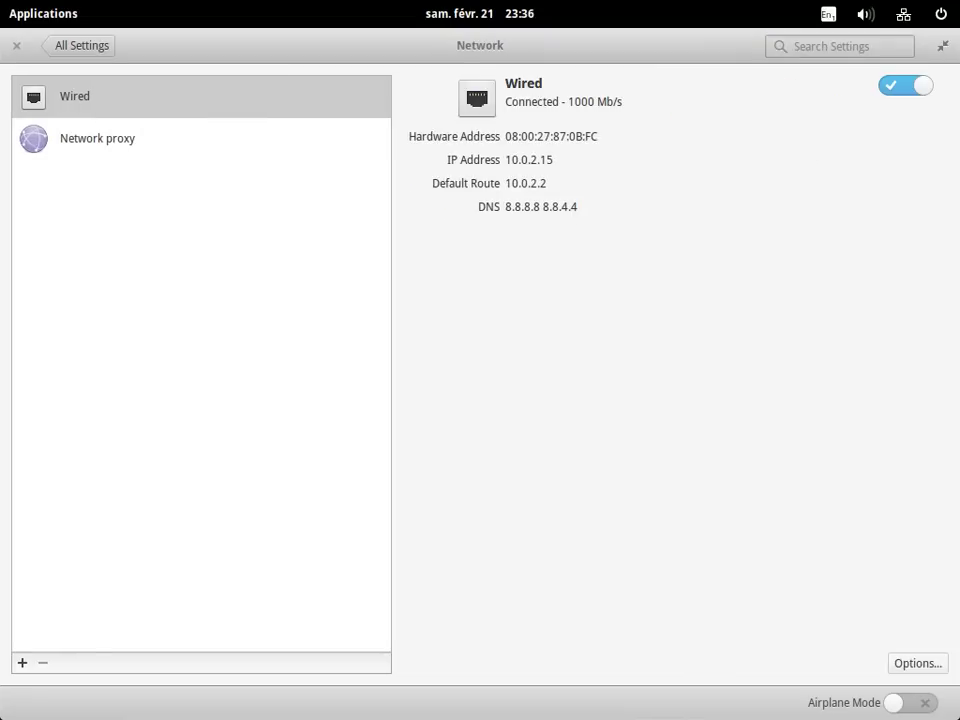
pyautogui.click(97, 138)
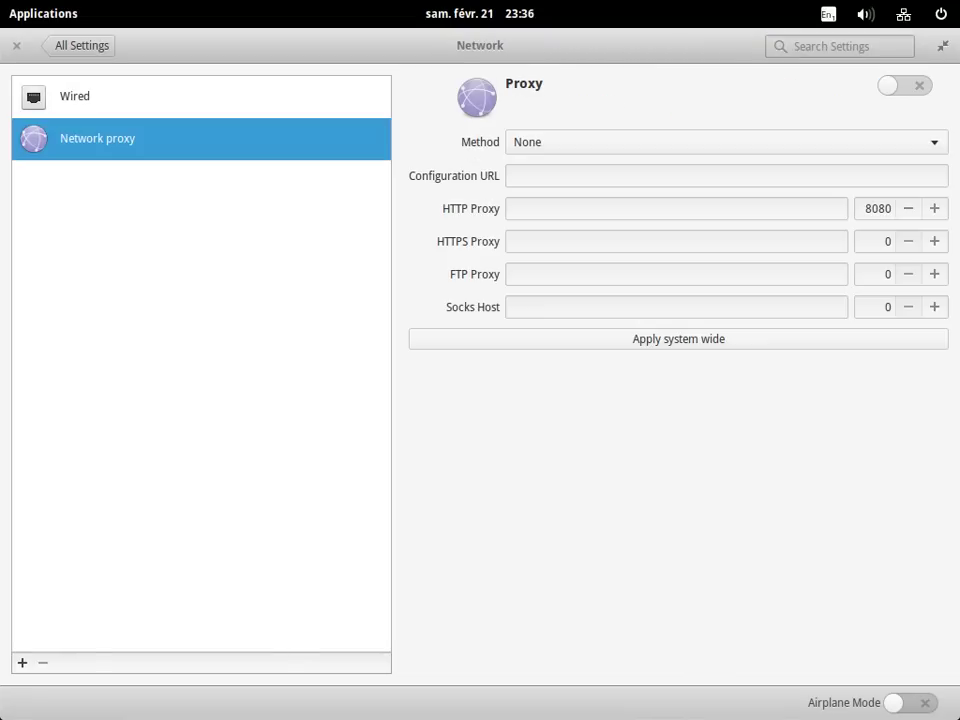
pyautogui.click(81, 45)
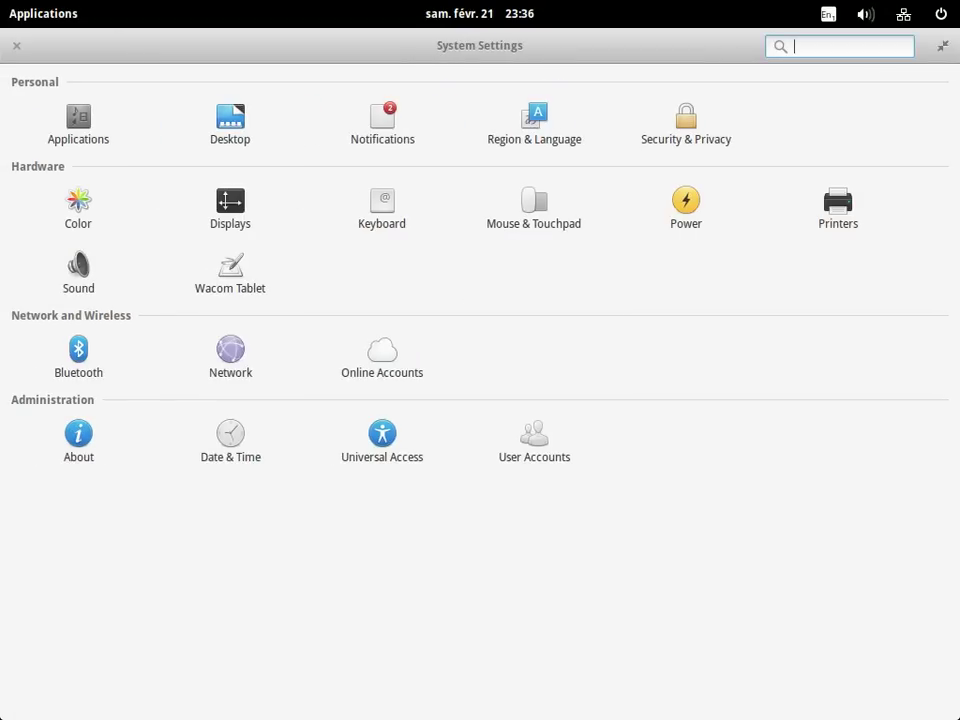
pyautogui.click(78, 440)
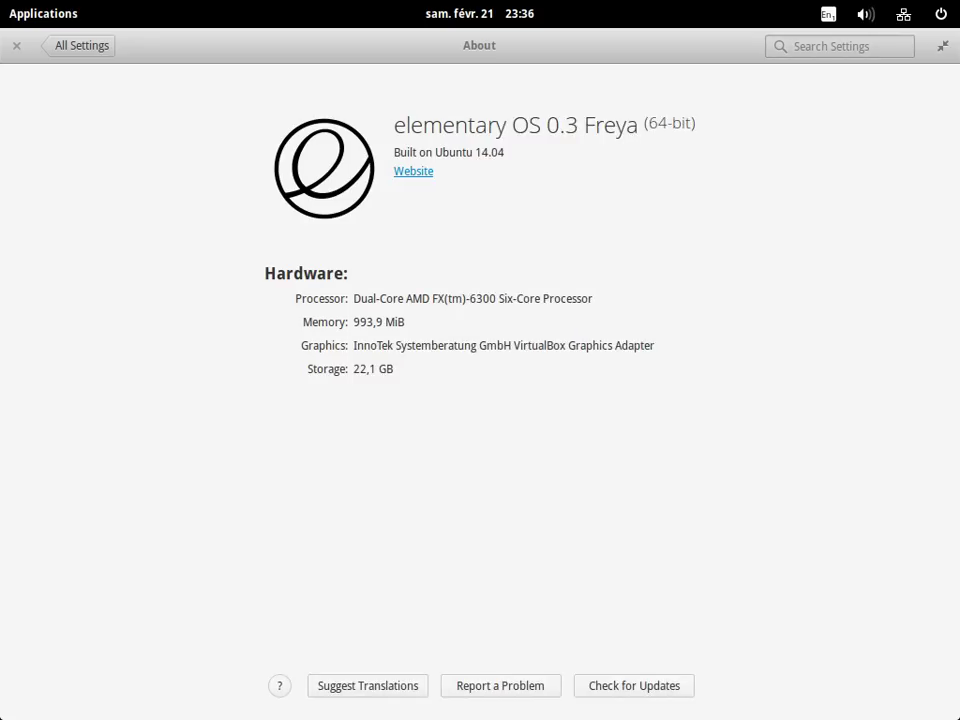
pyautogui.hotkey('alt', 'Left')
# Set the time zone to Europe, Berlin in the Date & Time settings and return to the settings overview
pyautogui.click(230, 440)
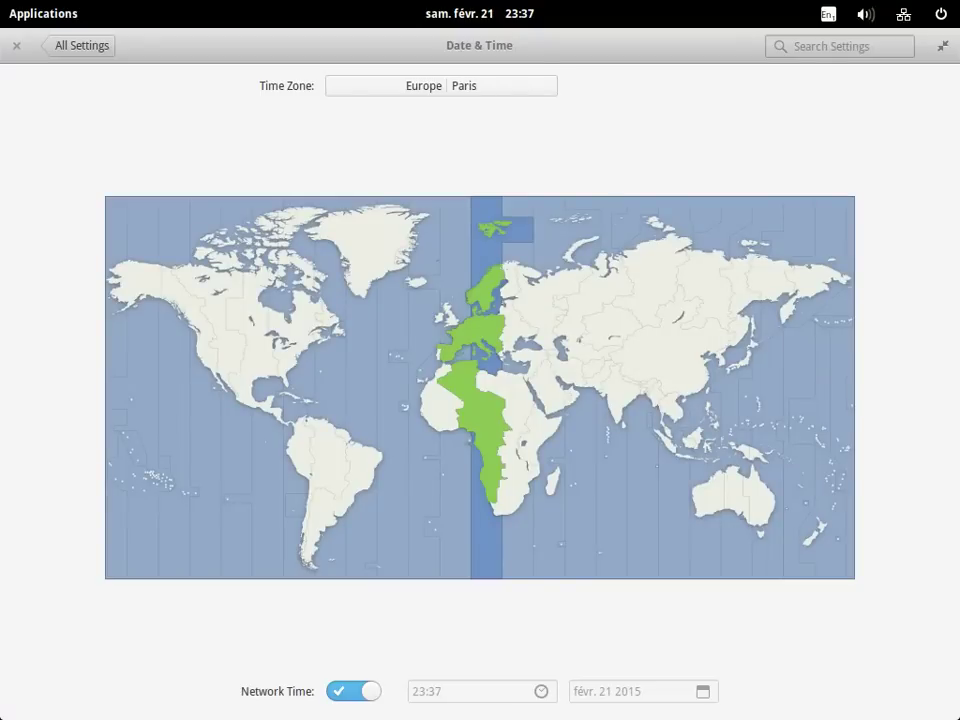
pyautogui.click(441, 86)
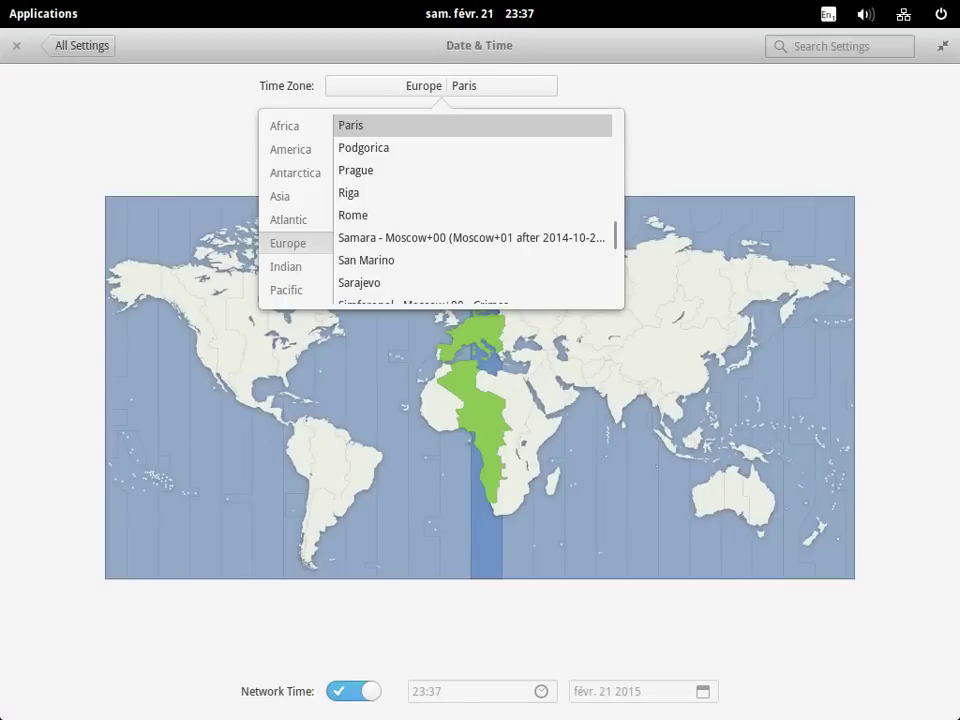
pyautogui.write('b')
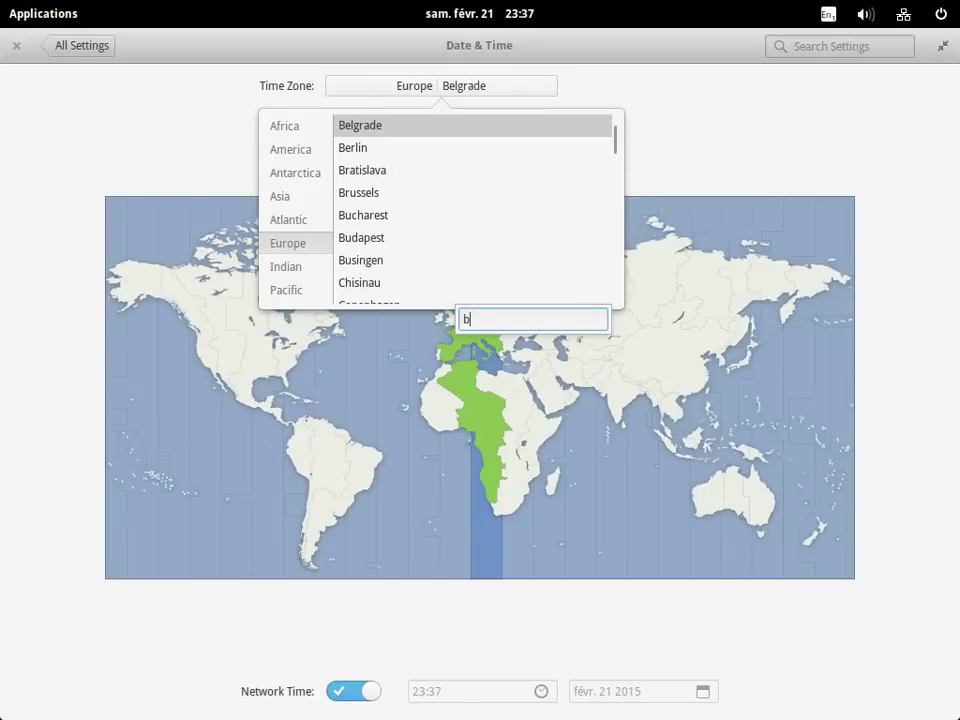
pyautogui.press('Escape')
pyautogui.click(352, 147)
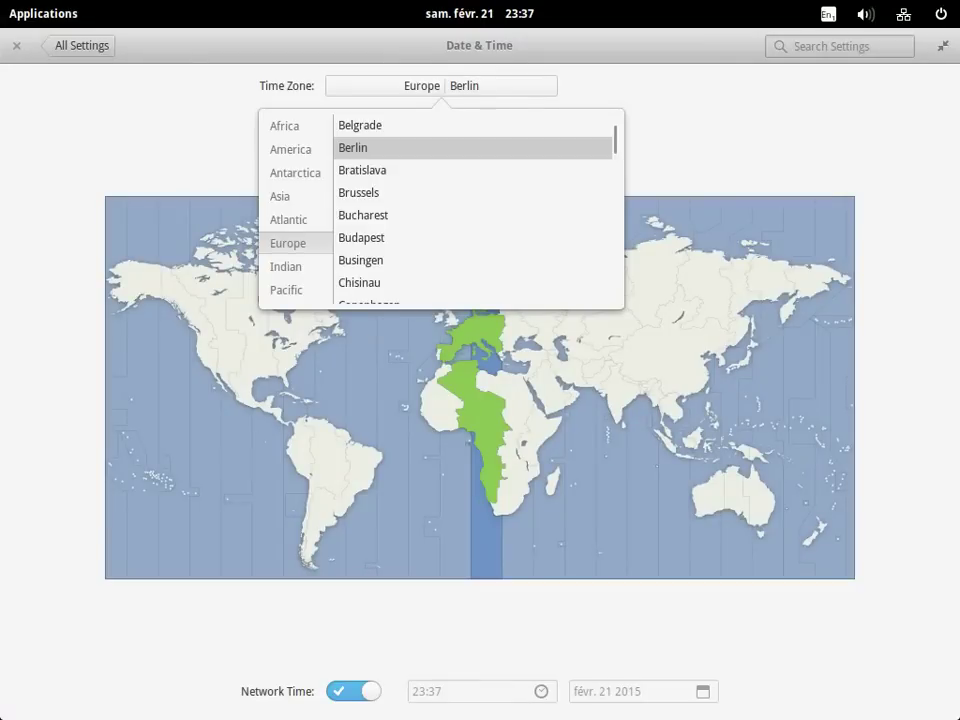
pyautogui.press('Escape')
pyautogui.hotkey('alt', 'Left')
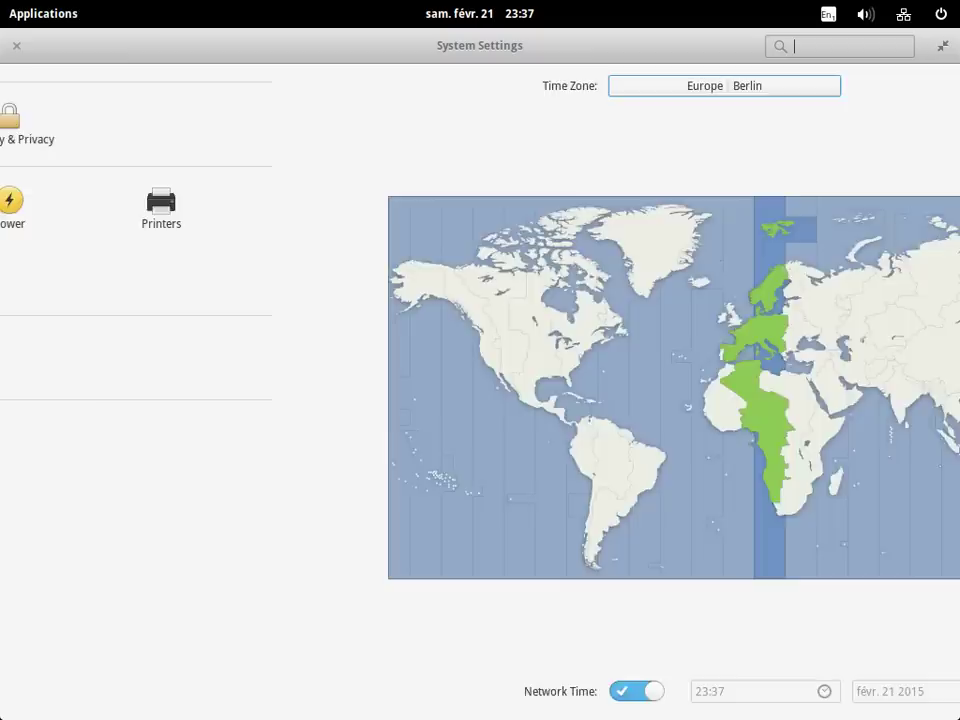
# Review the Universal Access options for seeing, hearing, typing, and pointing and clicking, and return to the settings overview
pyautogui.click(382, 440)
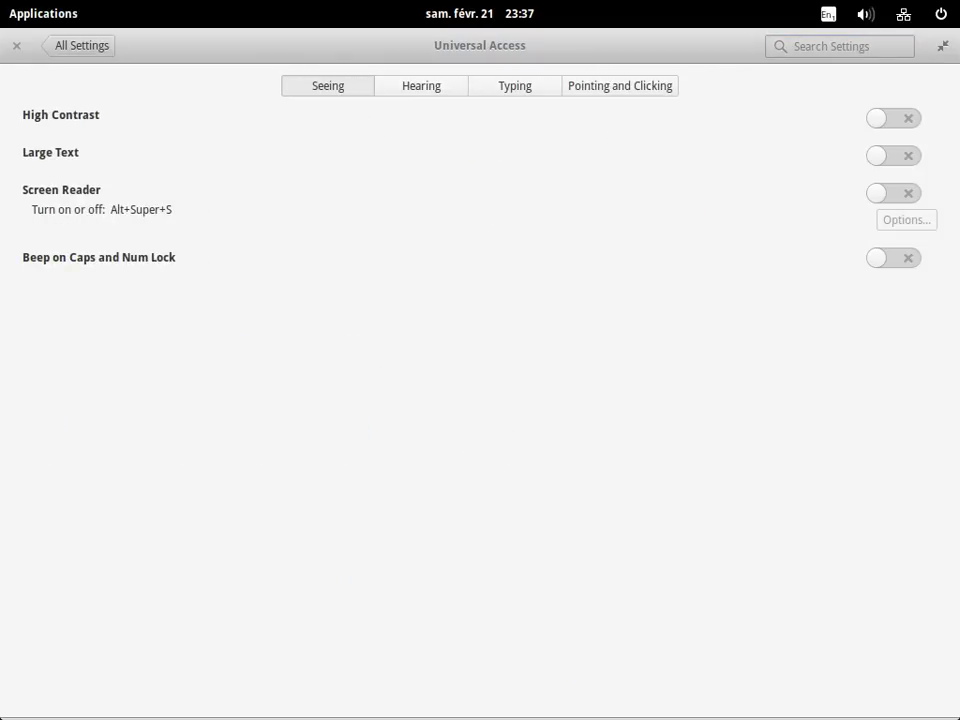
pyautogui.press('Right')
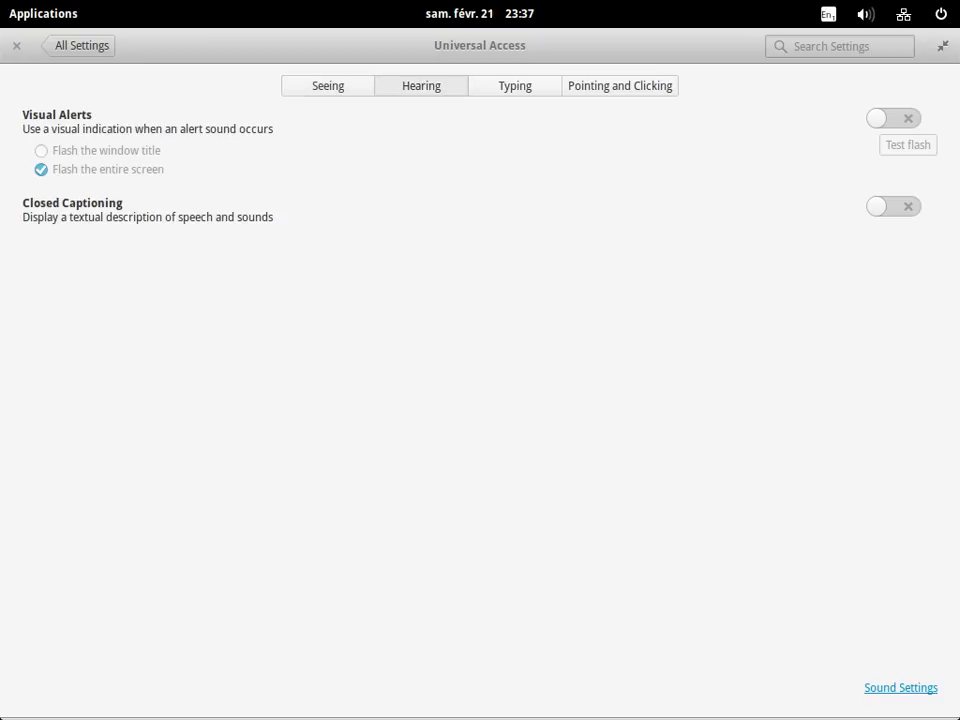
pyautogui.press('Right')
pyautogui.press('Right')
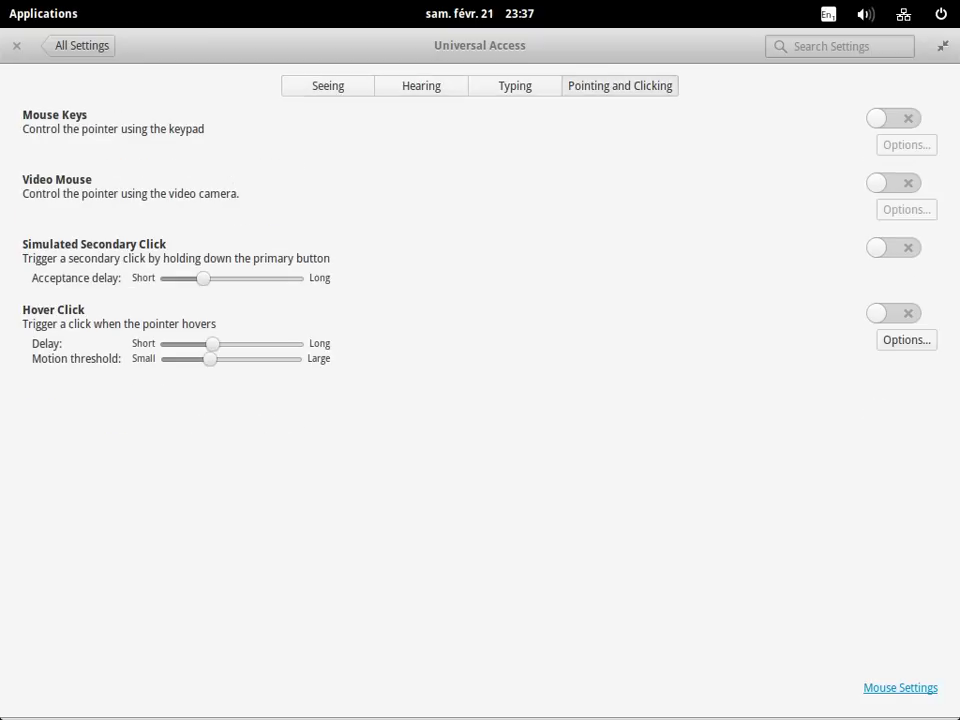
pyautogui.hotkey('alt', 'Left')
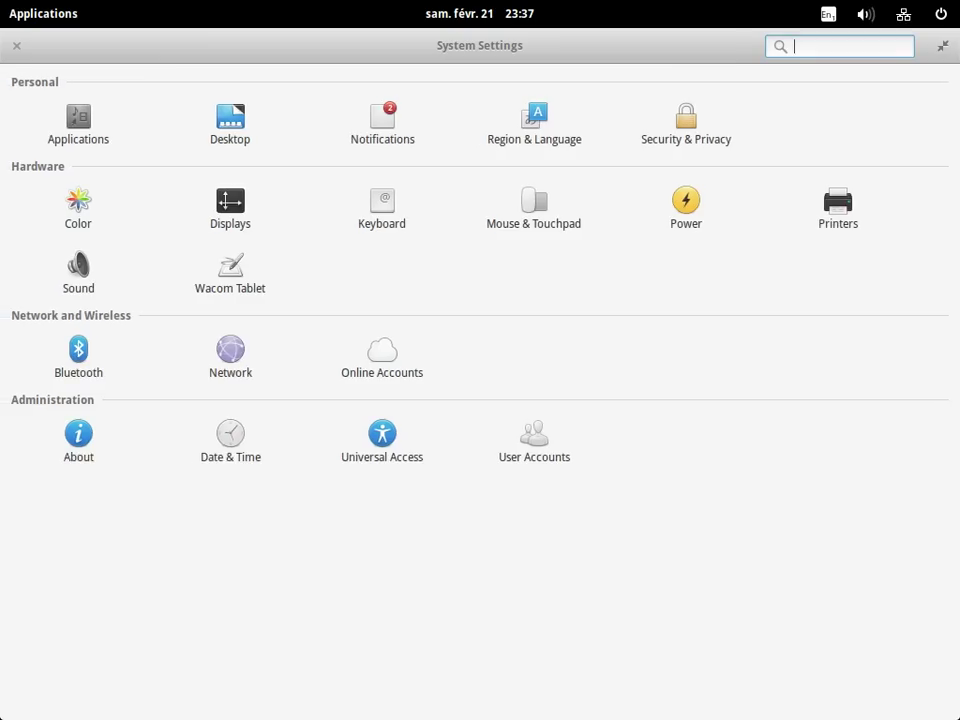
# Check the User Accounts settings and close System Settings
pyautogui.click(534, 441)
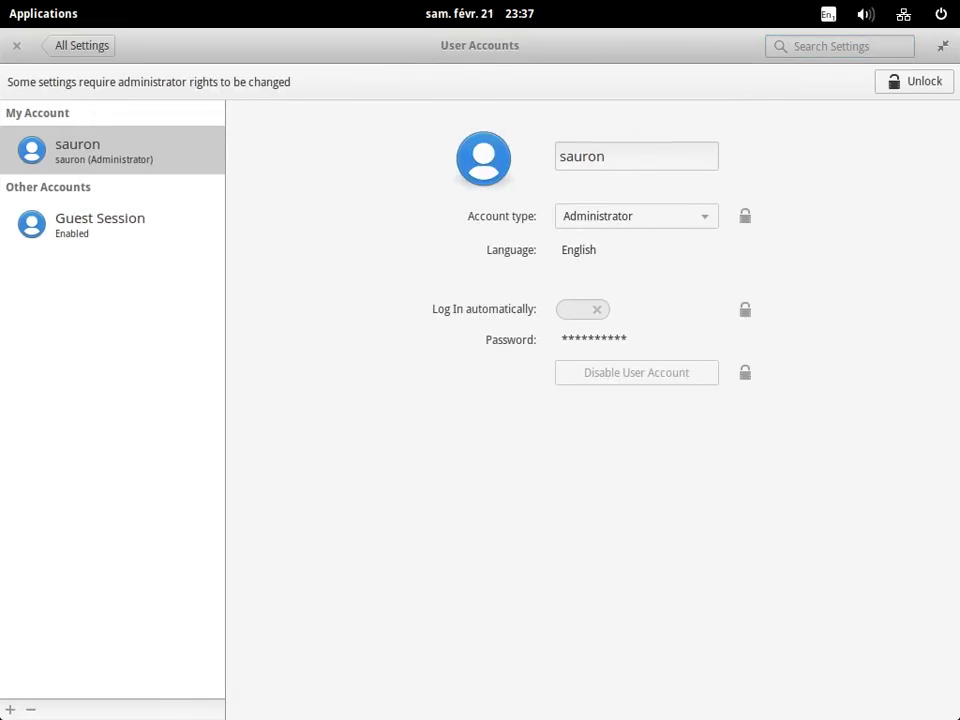
pyautogui.hotkey('alt', 'Left')
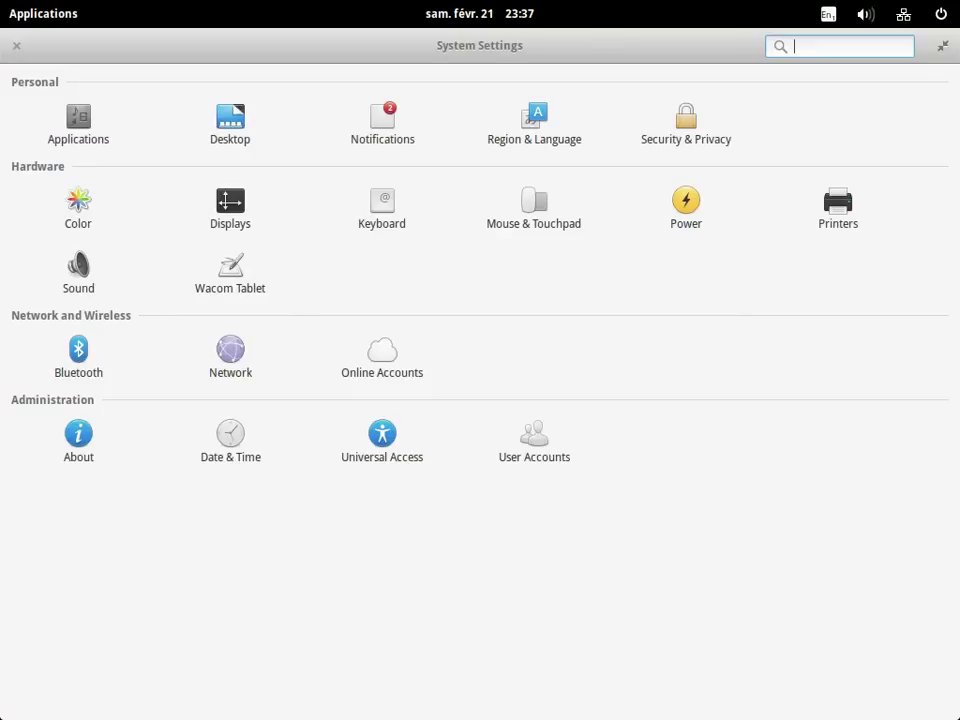
pyautogui.click(16, 45)
pyautogui.press('Return')
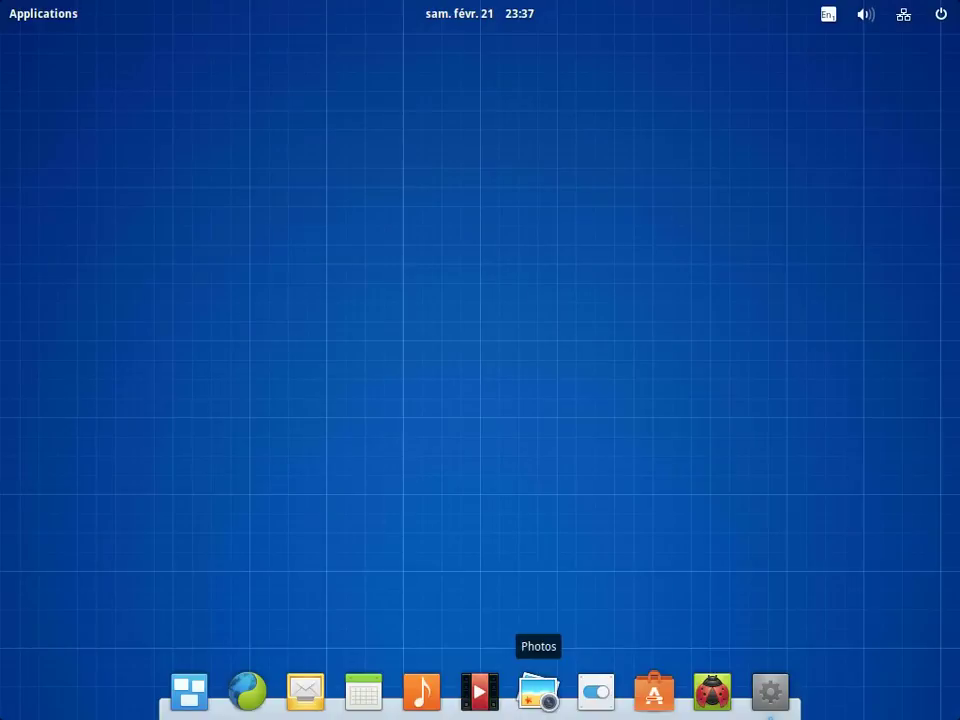
# Open Software Center in a maximized window and browse its Accessories and Games categories
pyautogui.click(654, 692)
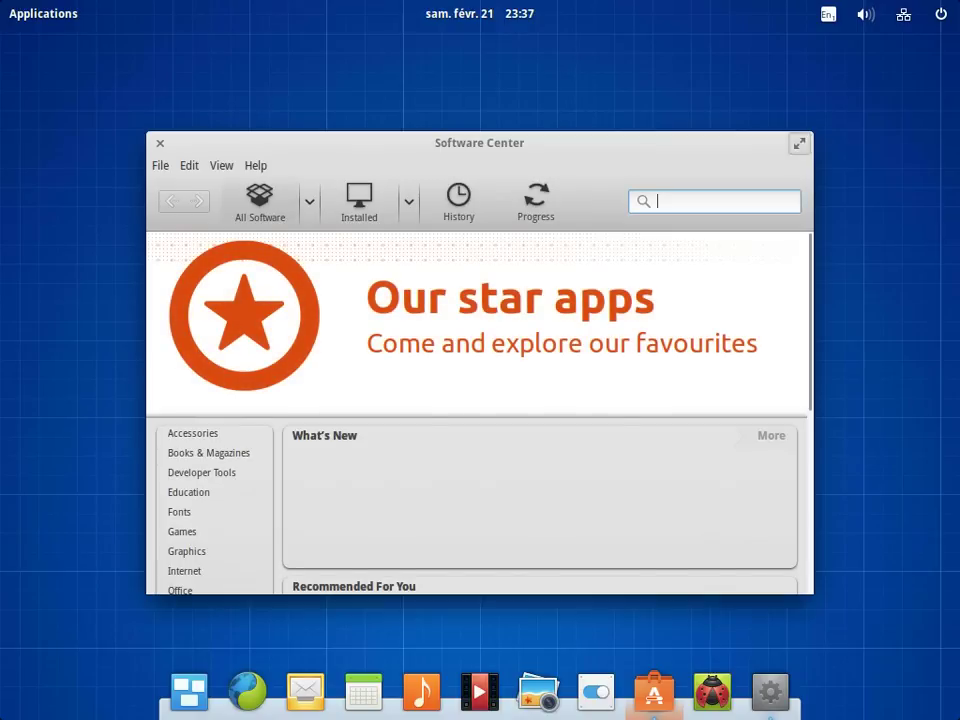
pyautogui.click(799, 143)
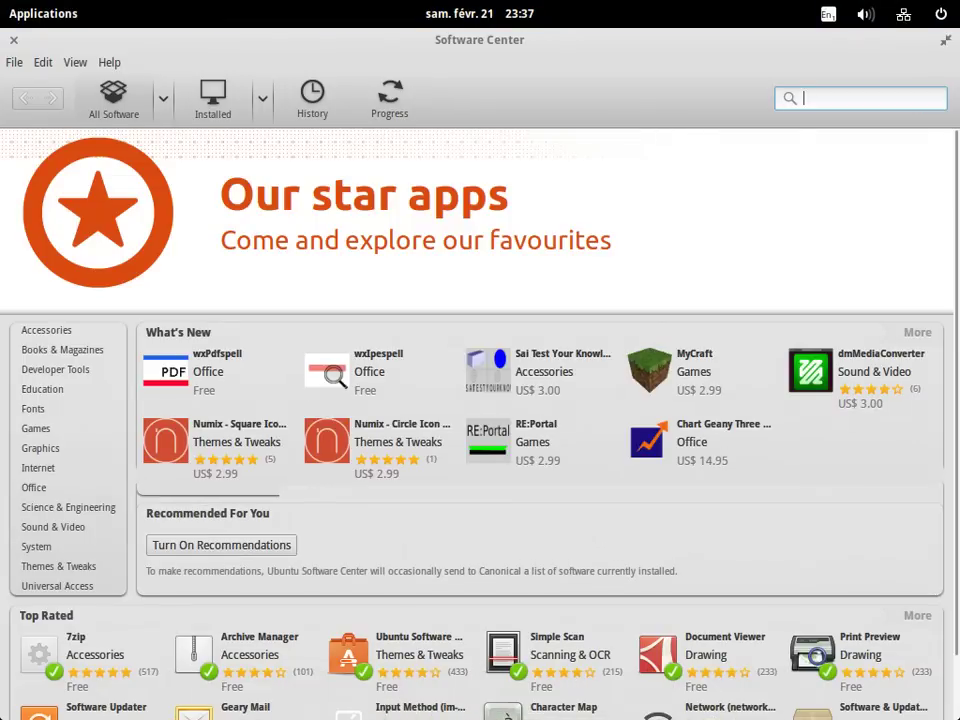
pyautogui.click(46, 330)
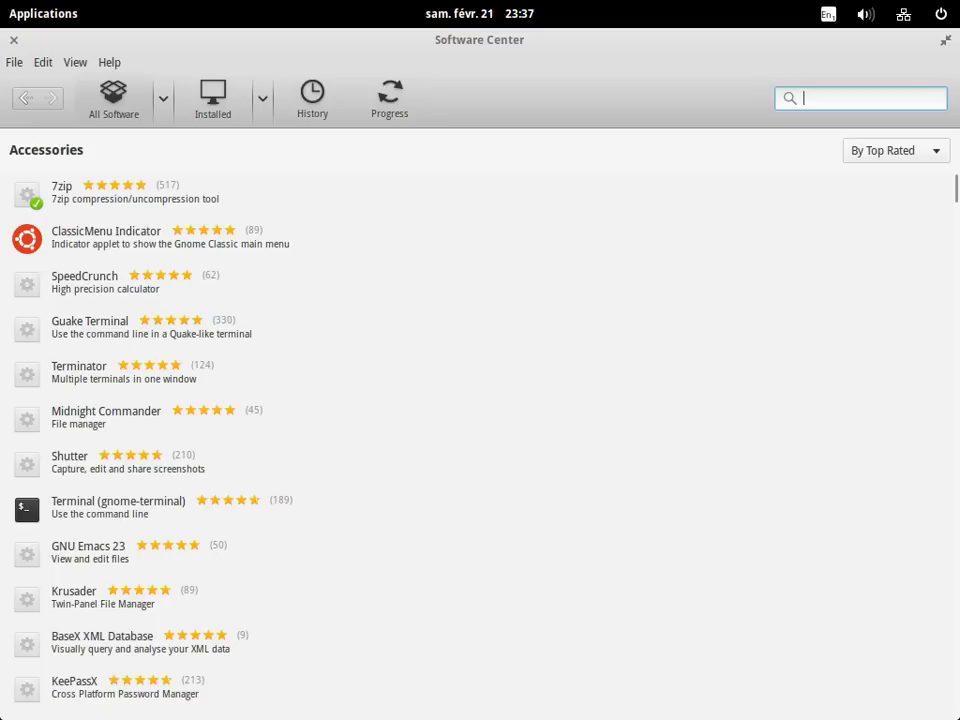
pyautogui.click(26, 98)
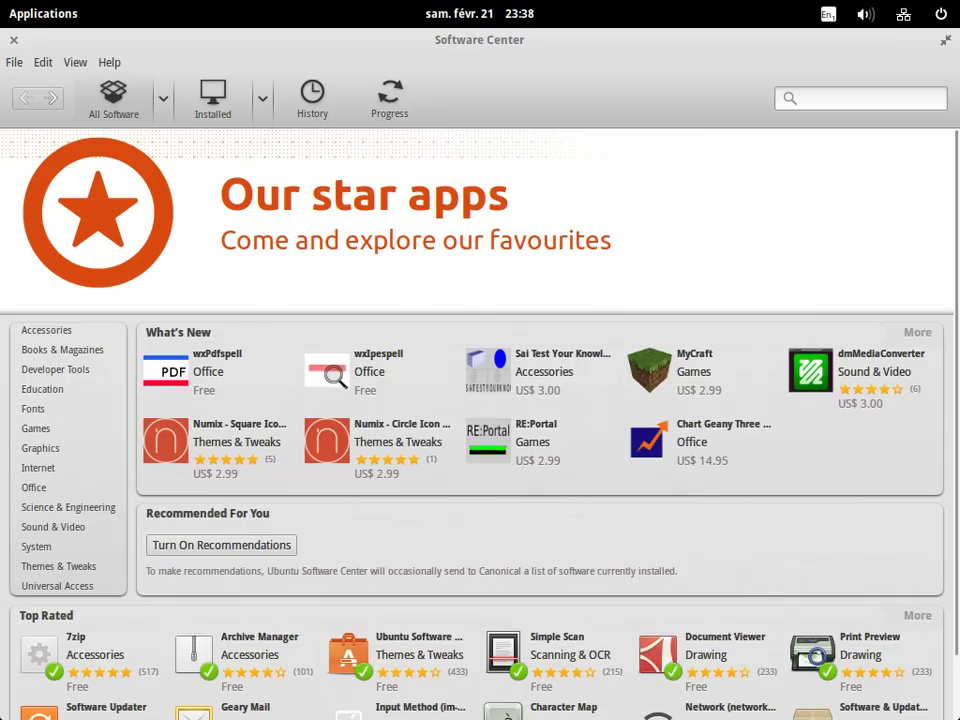
pyautogui.click(35, 428)
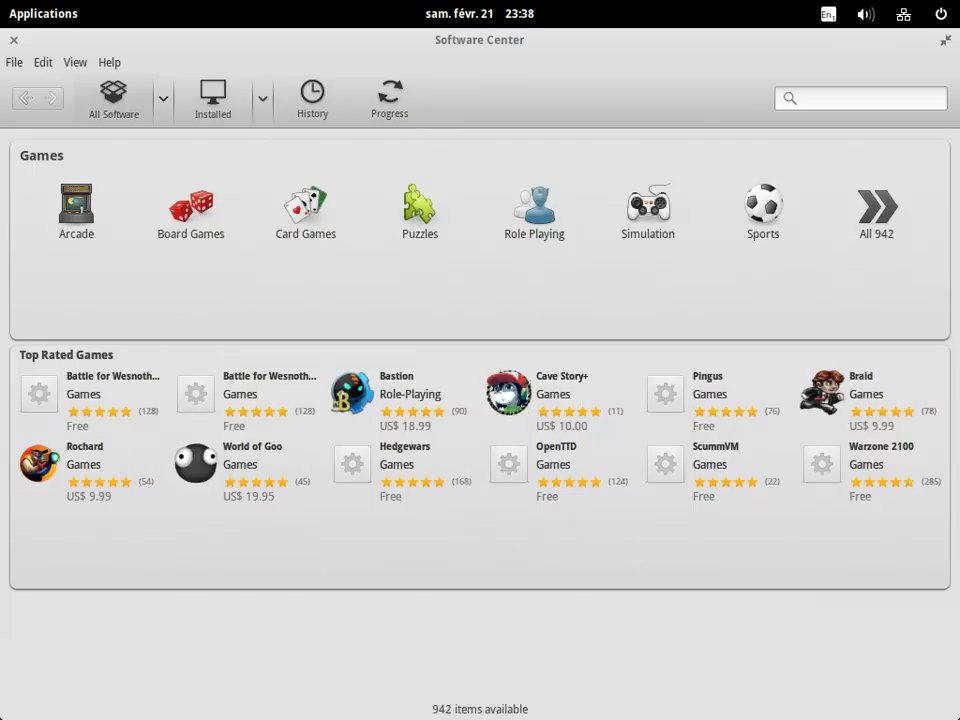
pyautogui.hotkey('alt', 'Left')
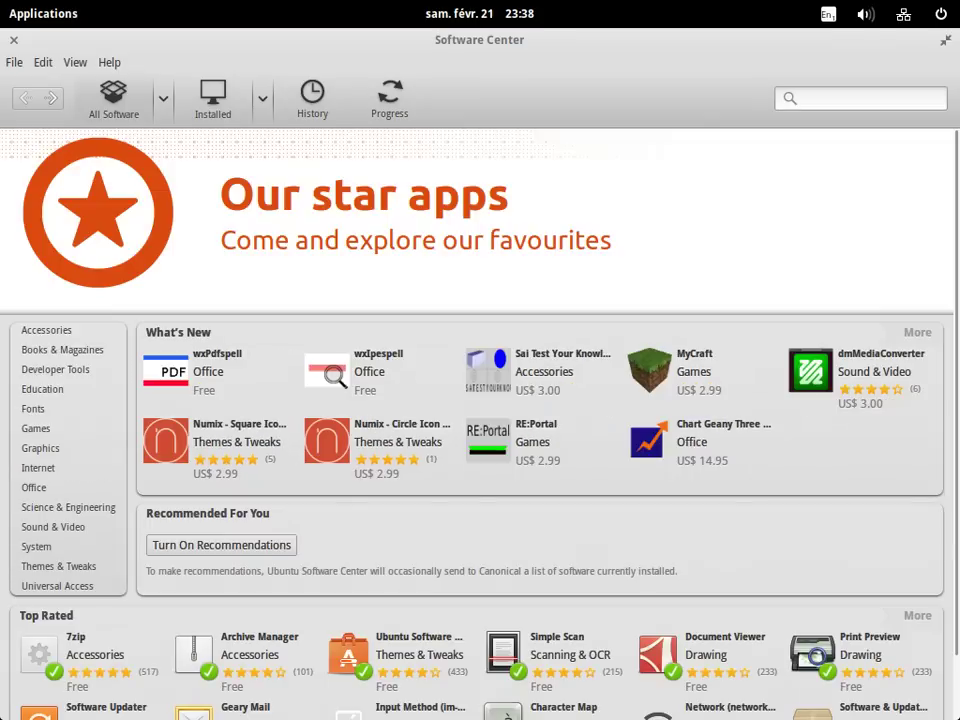
# Browse the System and Themes & Tweaks software categories, returning to the start page after each
pyautogui.scroll(-2, 480, 420)
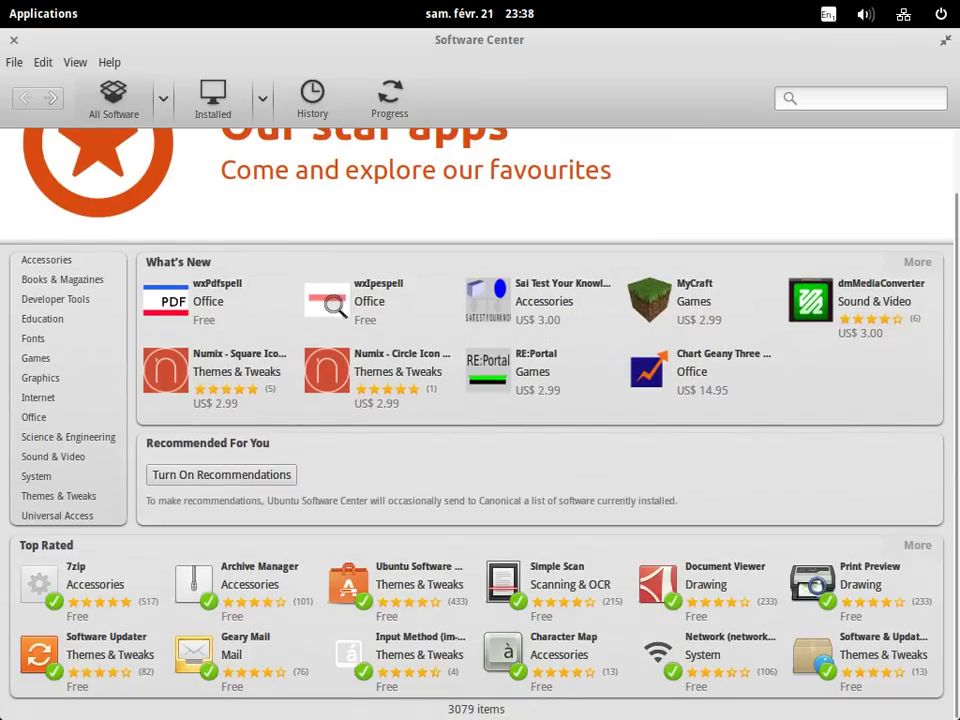
pyautogui.click(36, 476)
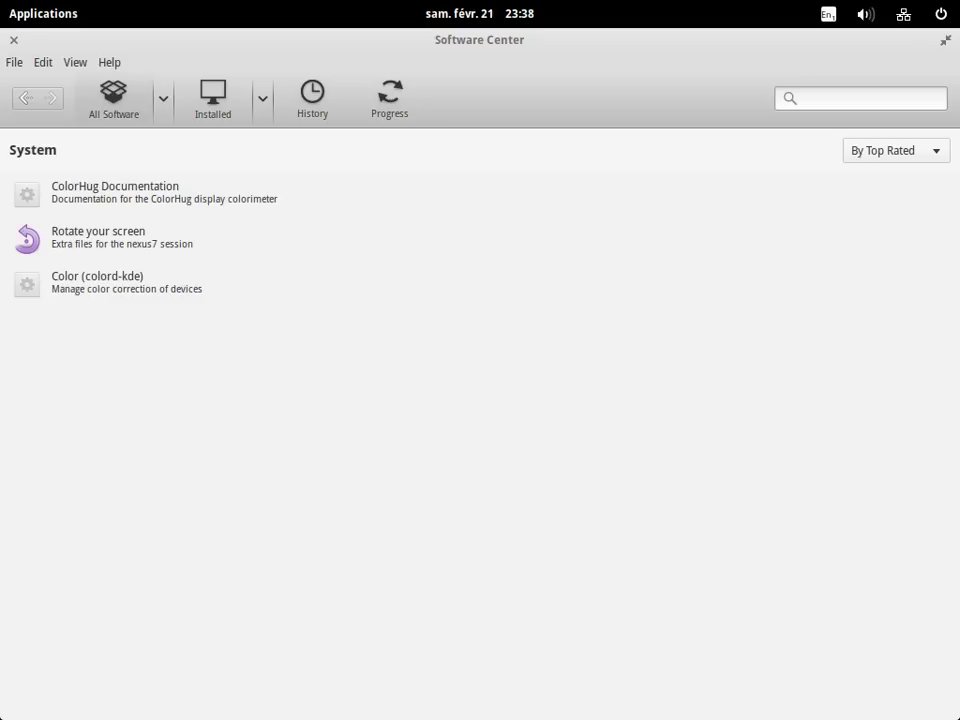
pyautogui.hotkey('alt', 'Left')
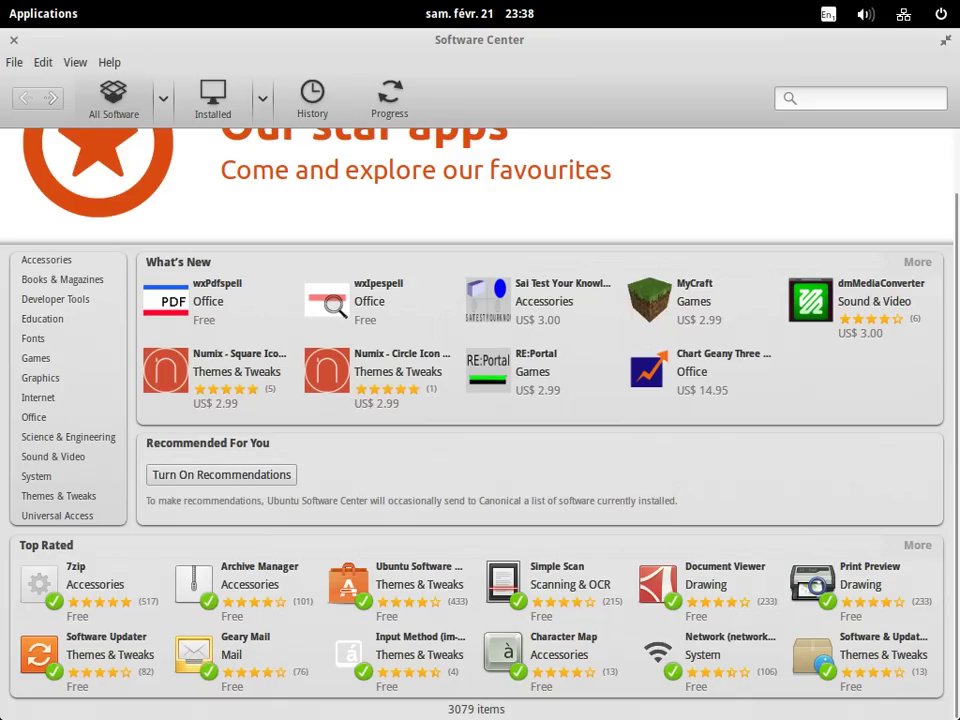
pyautogui.click(58, 496)
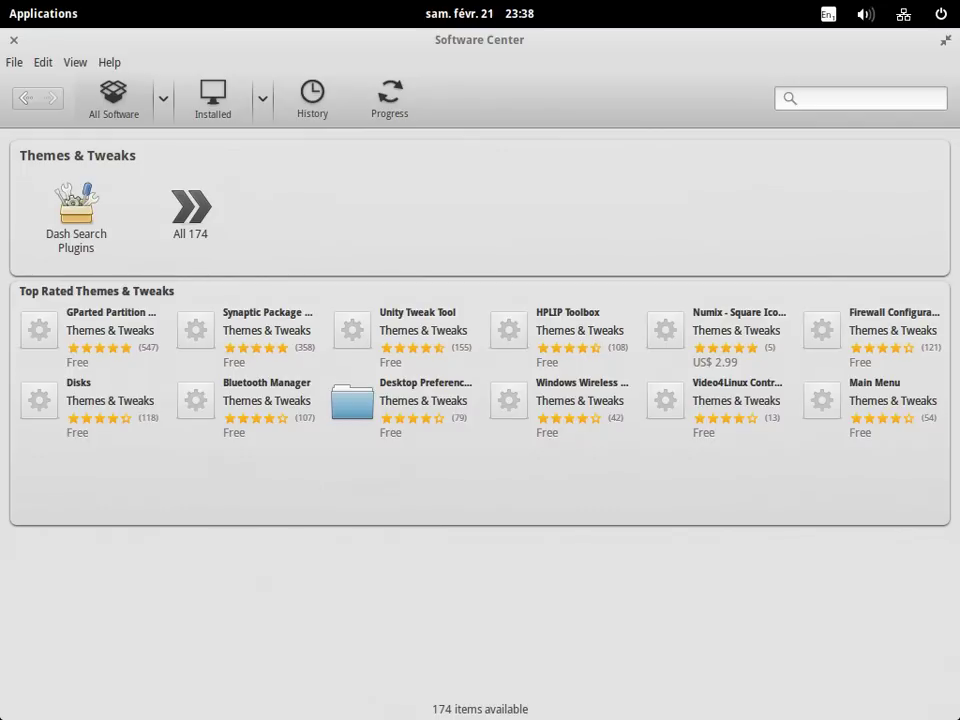
pyautogui.hotkey('alt', 'Left')
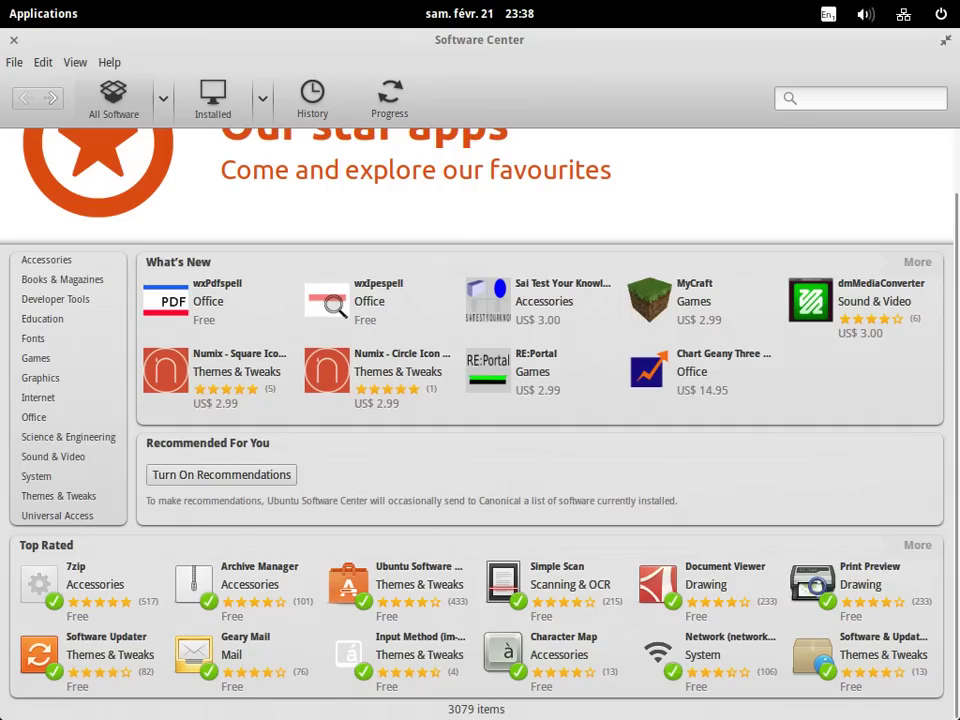
# Check the software sources offered for installed software and for all software, and close Software Center
pyautogui.click(262, 98)
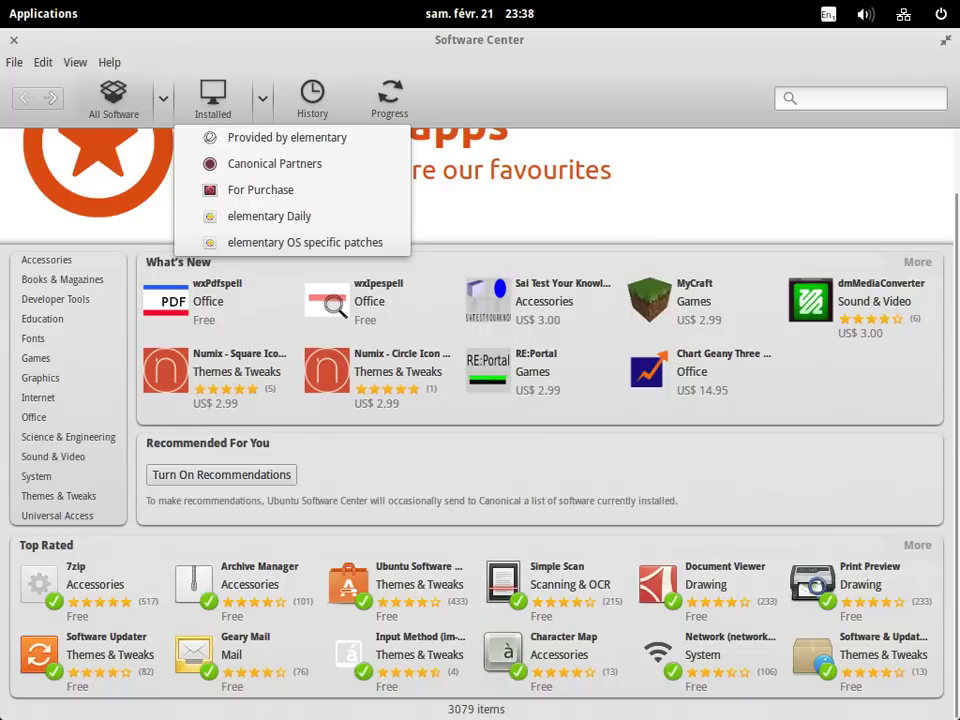
pyautogui.press('Escape')
pyautogui.click(163, 98)
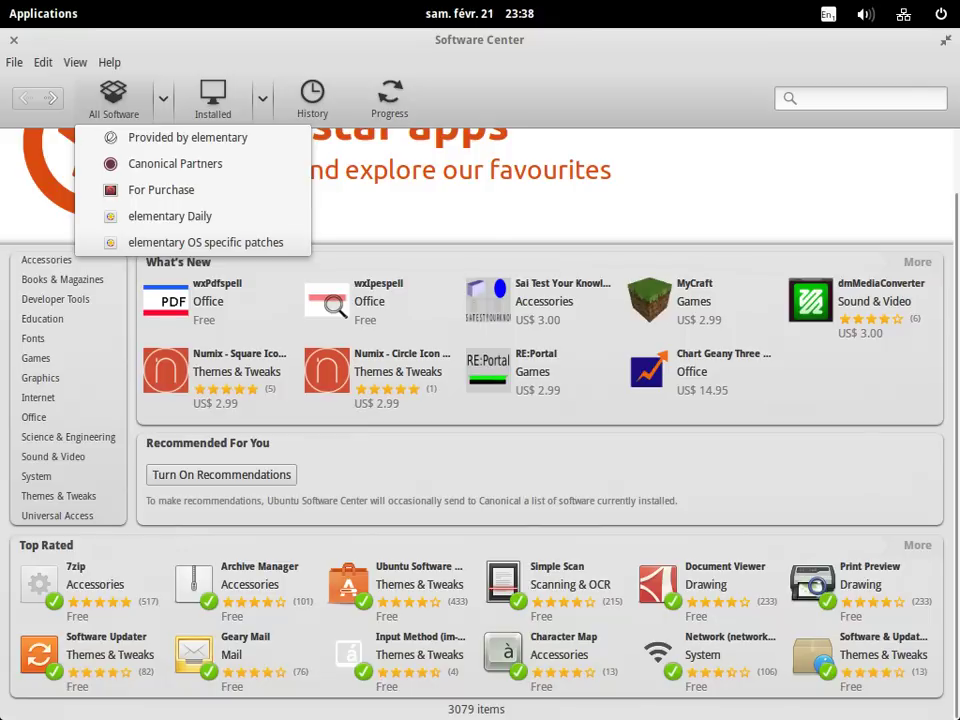
pyautogui.press('Escape')
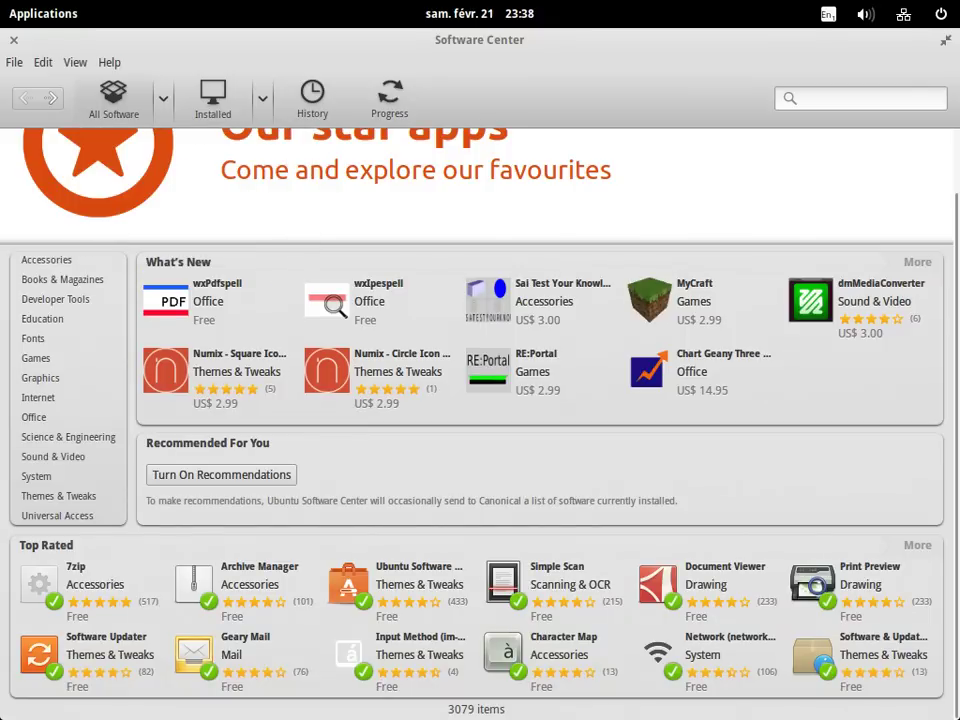
pyautogui.click(14, 40)
# Look through both pages of installed applications and launch Software Updater
pyautogui.press('super')
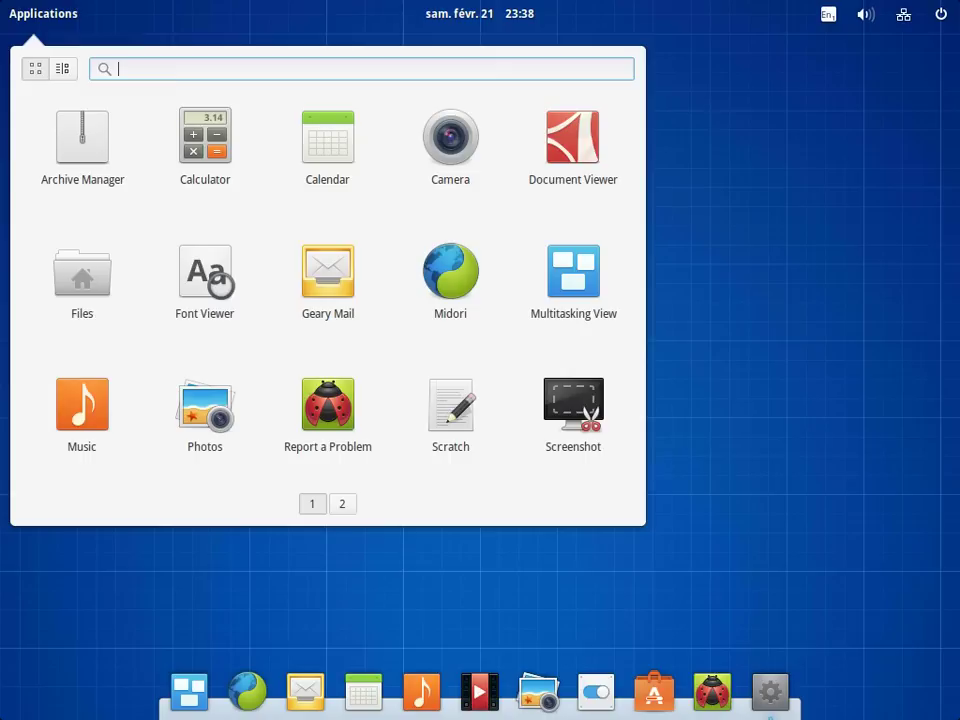
pyautogui.click(342, 503)
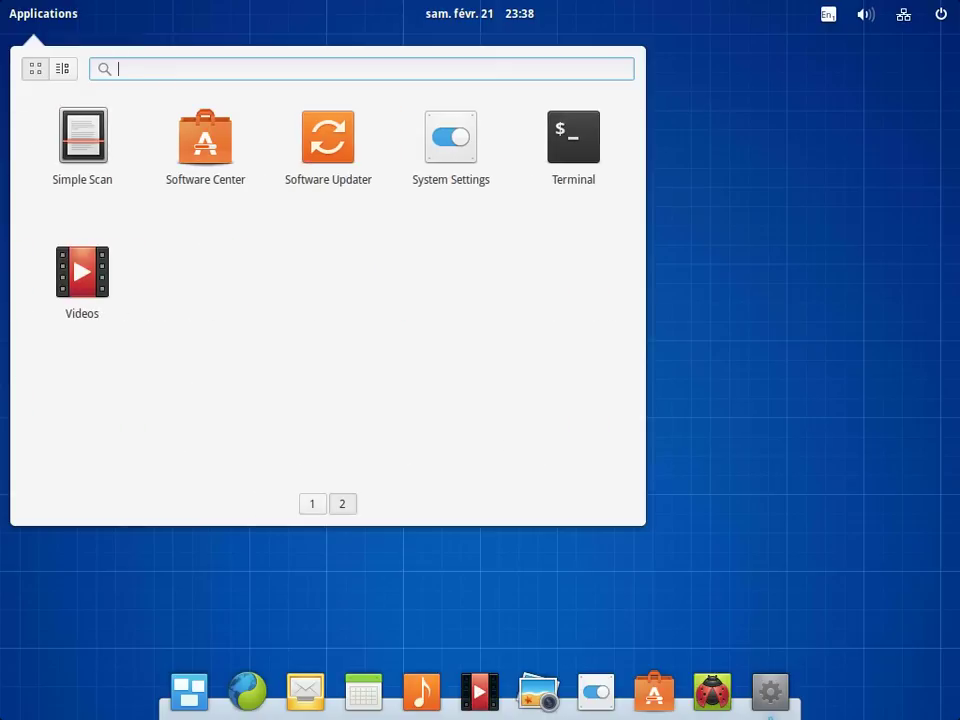
pyautogui.press('Escape')
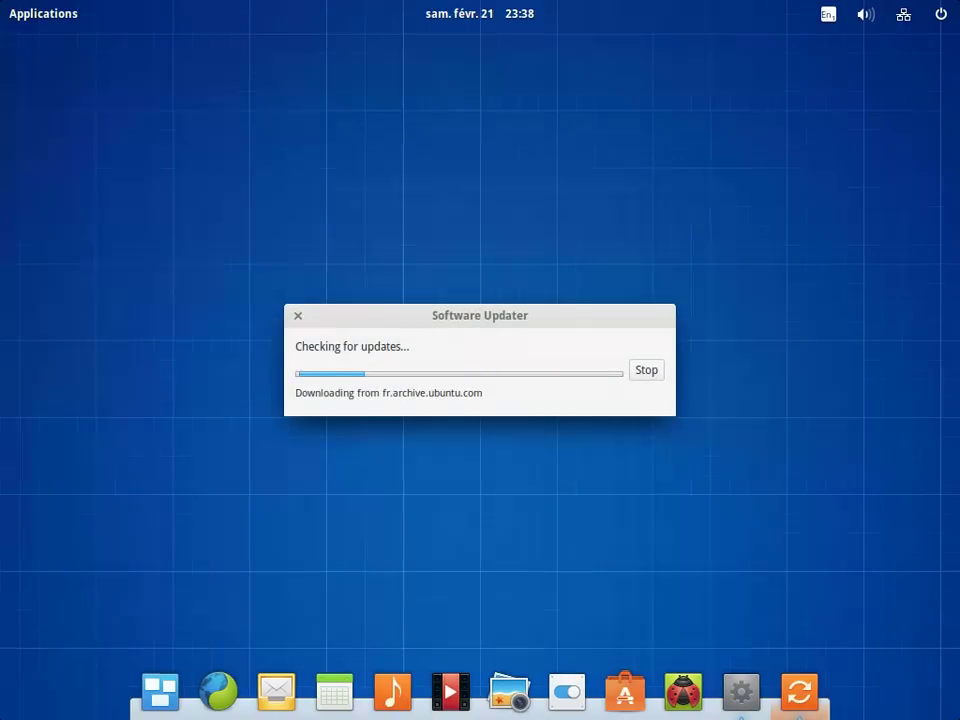
# Reopen System Settings, check the display's resolution and rotation options, and return to the overview
pyautogui.press('super')
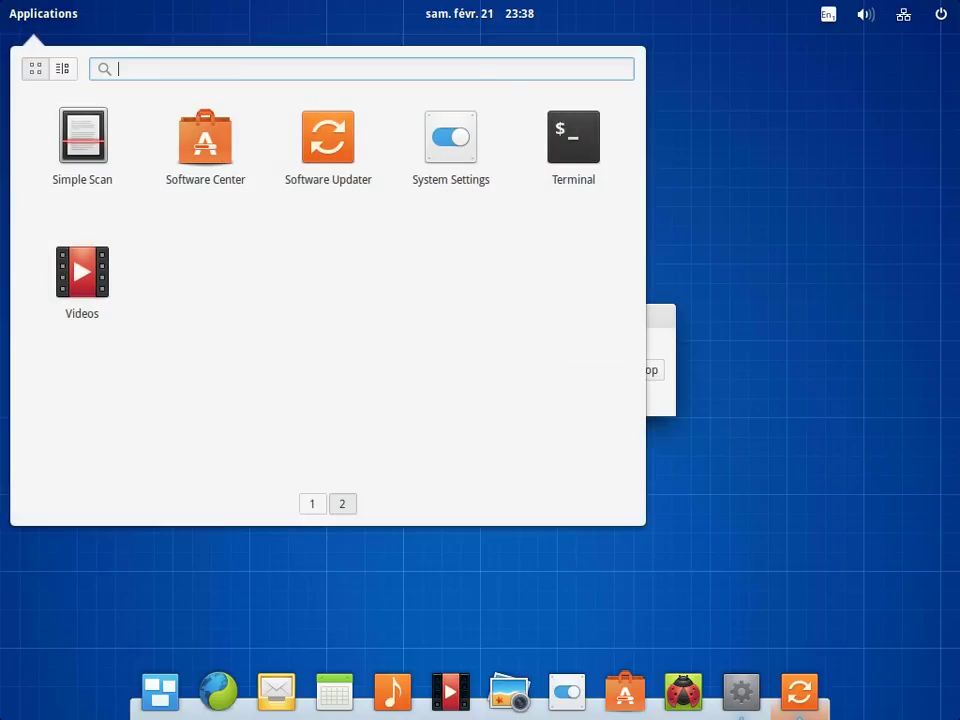
pyautogui.click(450, 148)
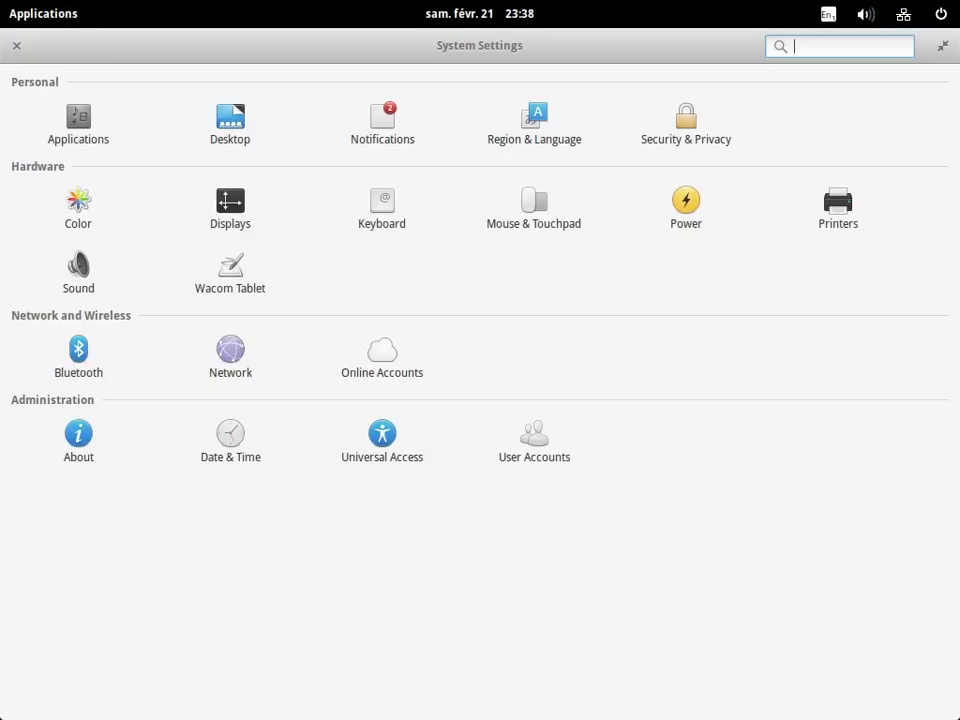
pyautogui.click(230, 200)
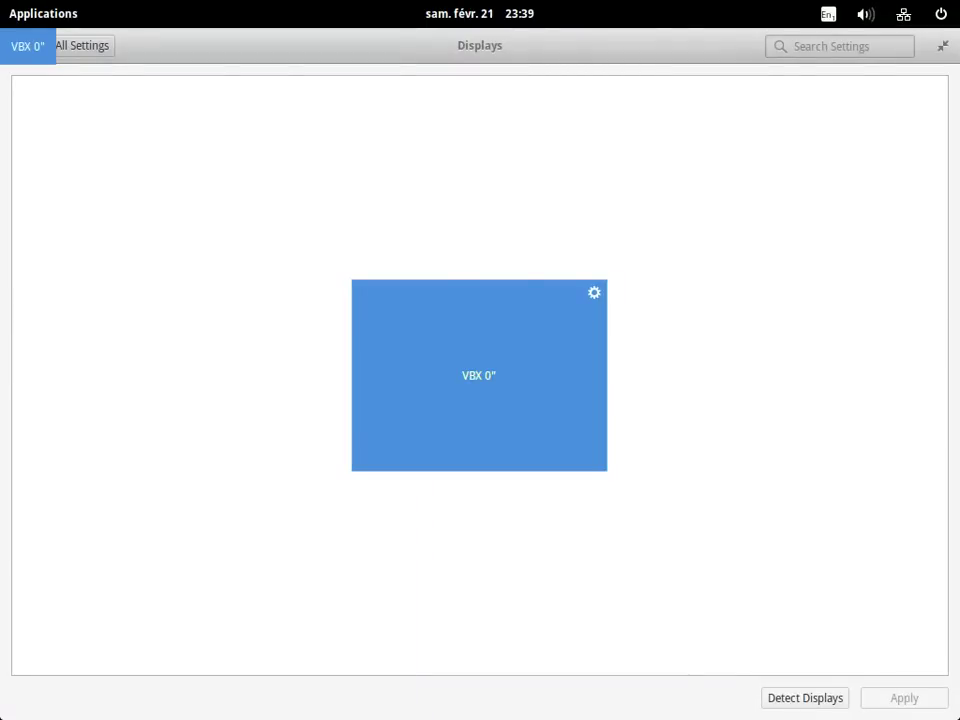
pyautogui.click(594, 292)
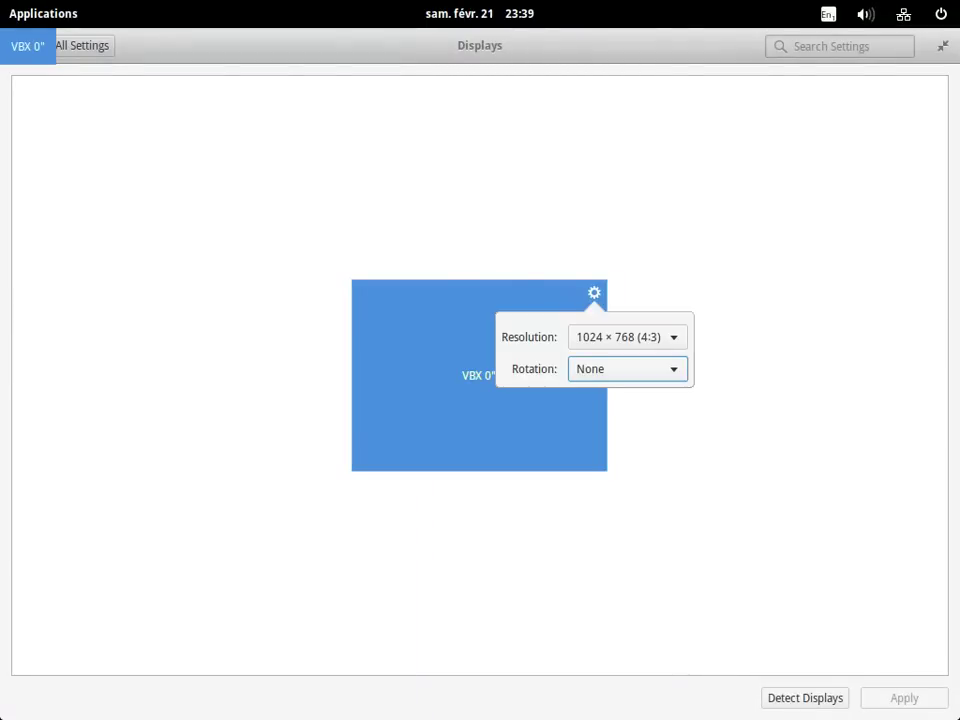
pyautogui.press('Escape')
pyautogui.click(82, 45)
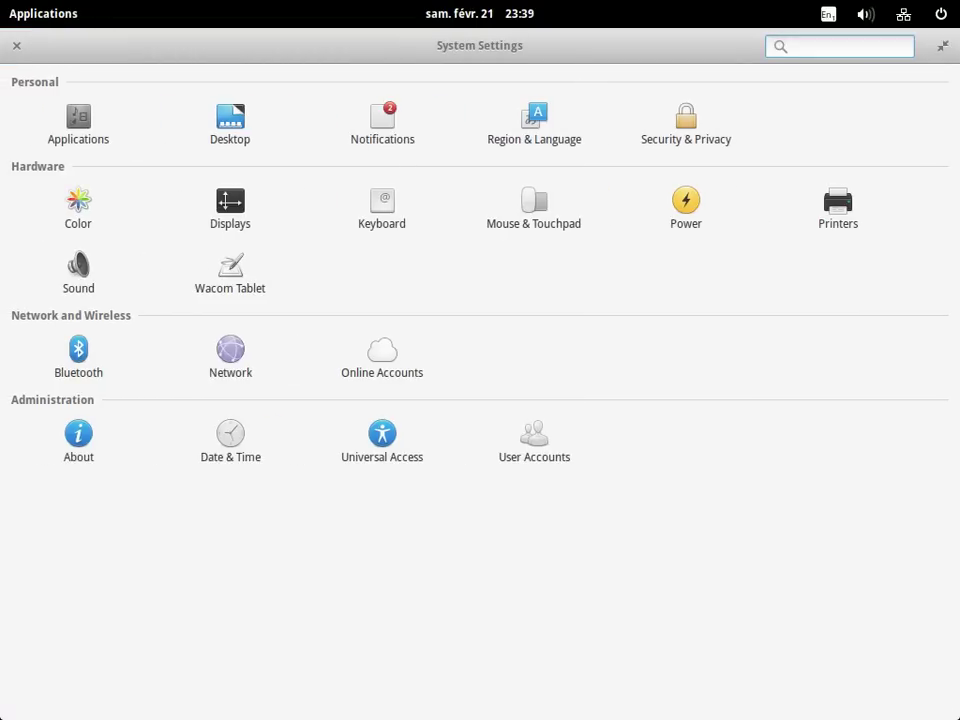
# Preview the nebula and blue wallpapers with the Desktop settings window reduced and moved up, and set the rocky seashore wallpaper
pyautogui.click(230, 124)
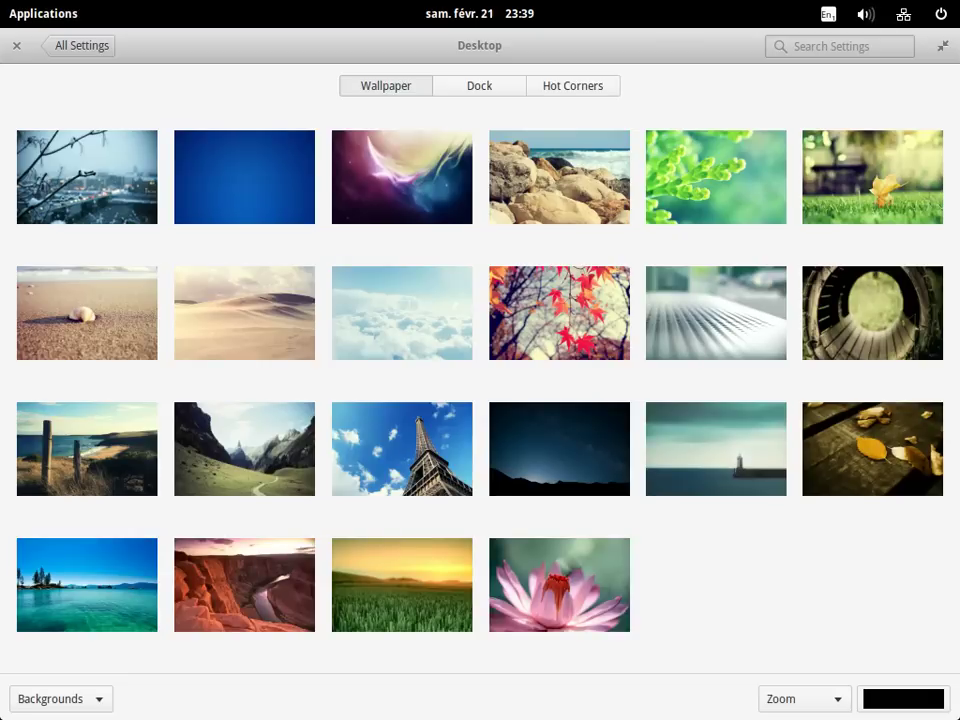
pyautogui.click(401, 177)
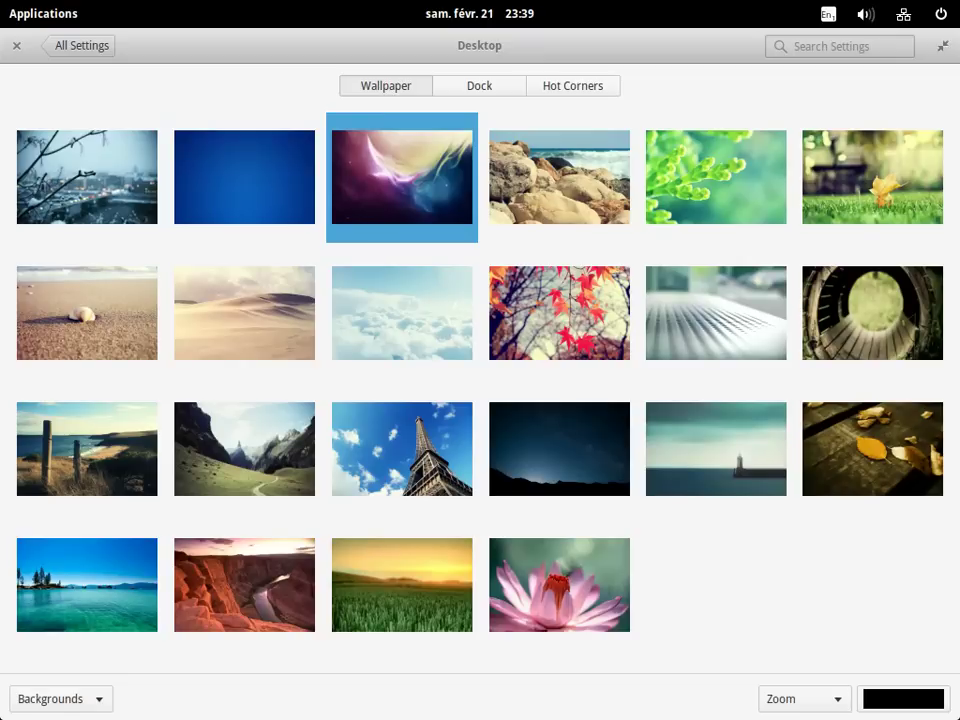
pyautogui.press('super+Down')
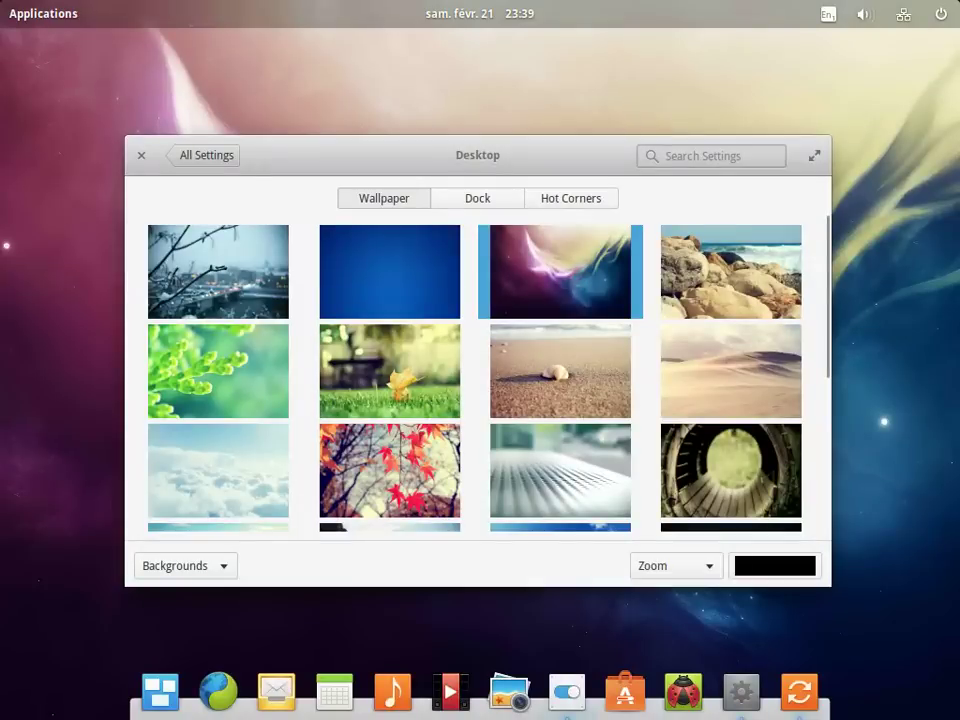
pyautogui.click(389, 271)
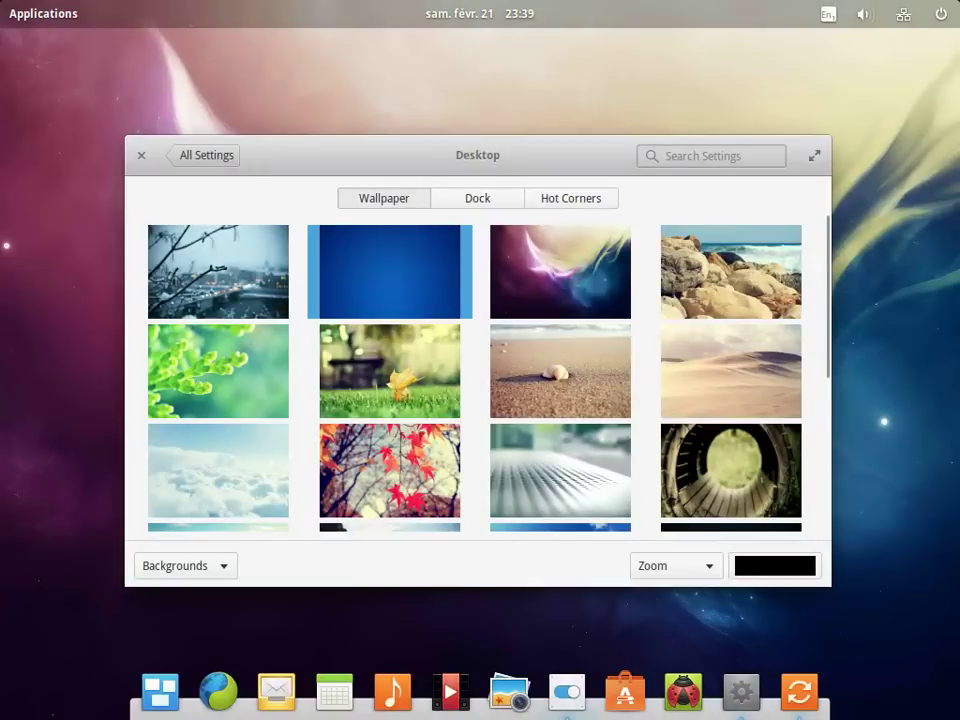
pyautogui.moveTo(477, 155); pyautogui.dragTo(500, 74)
pyautogui.click(582, 191)
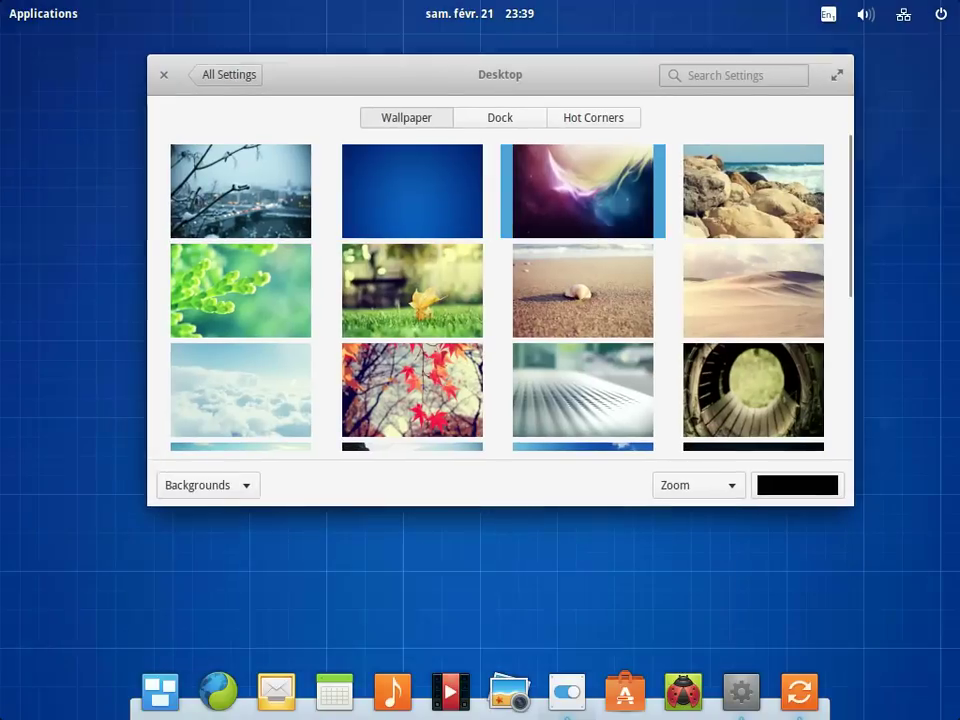
pyautogui.click(753, 191)
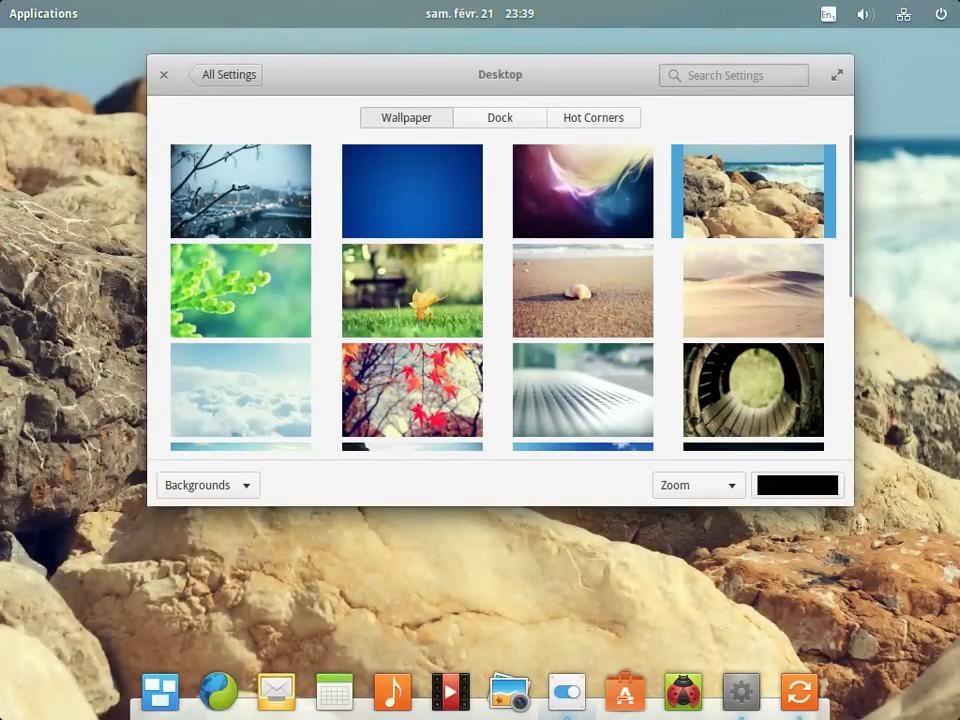
# Close the Desktop settings, review Software Updater's settings for updates, Ubuntu software and other software sources, and close them
pyautogui.hotkey('alt', 'F4')
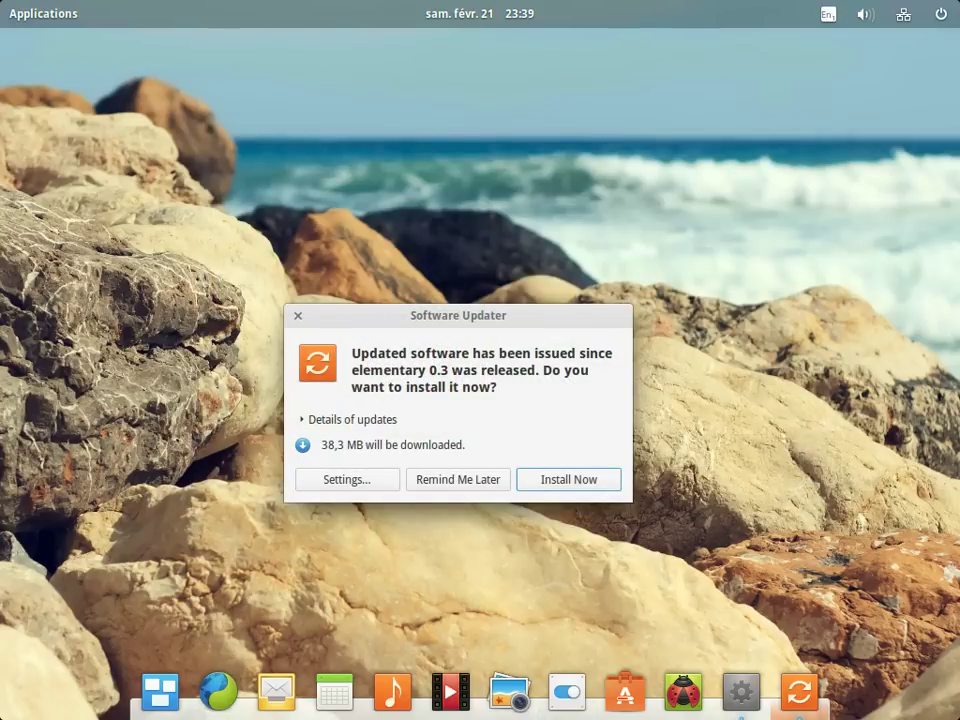
pyautogui.click(347, 479)
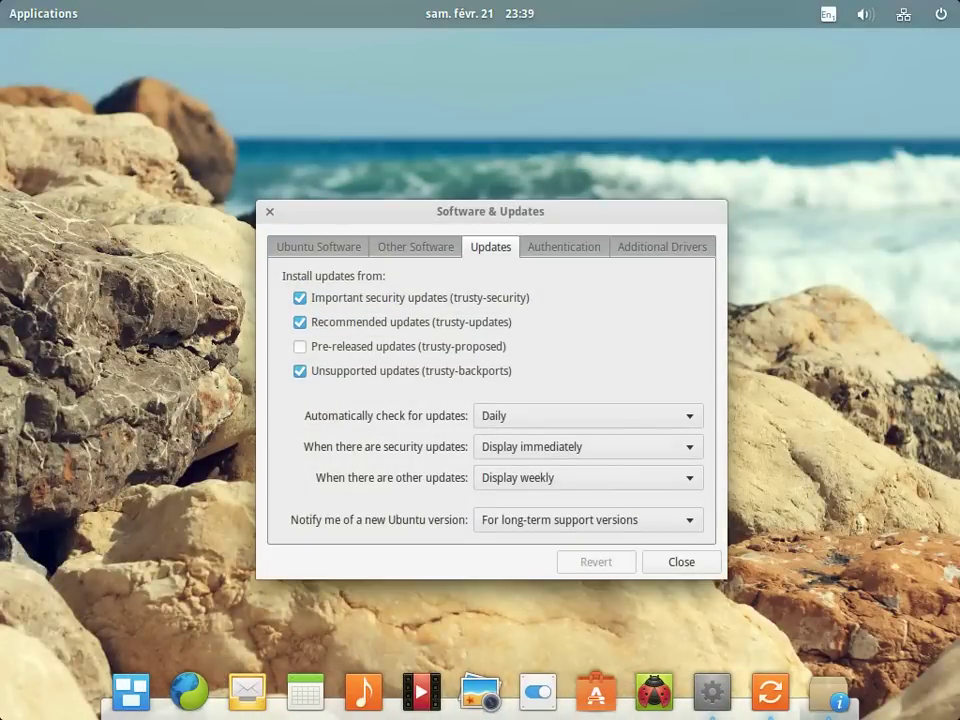
pyautogui.click(318, 246)
pyautogui.click(415, 246)
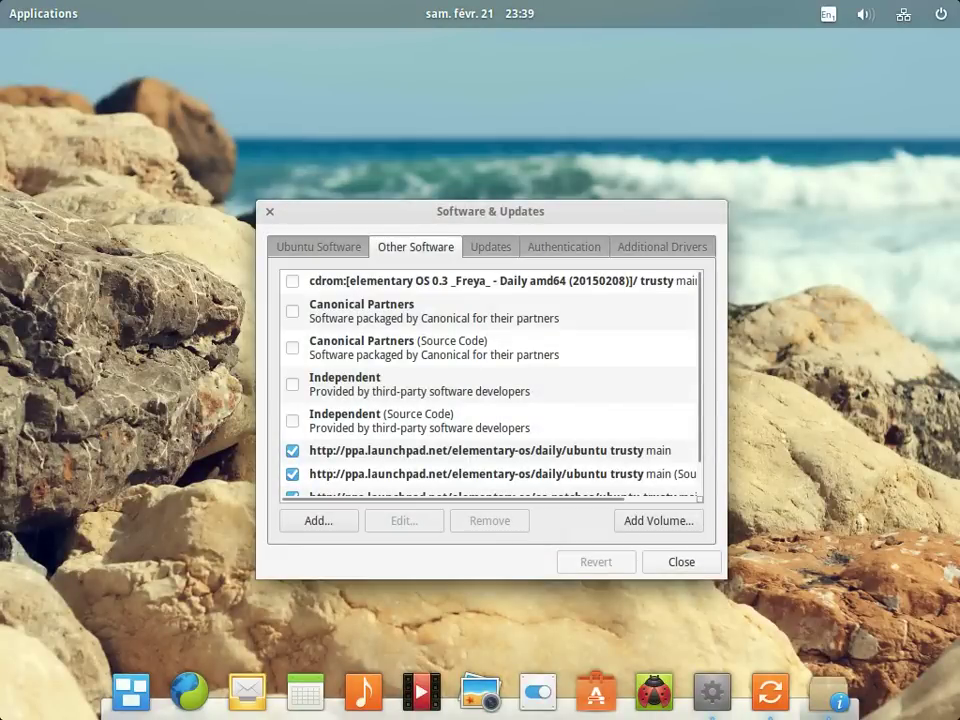
pyautogui.click(681, 561)
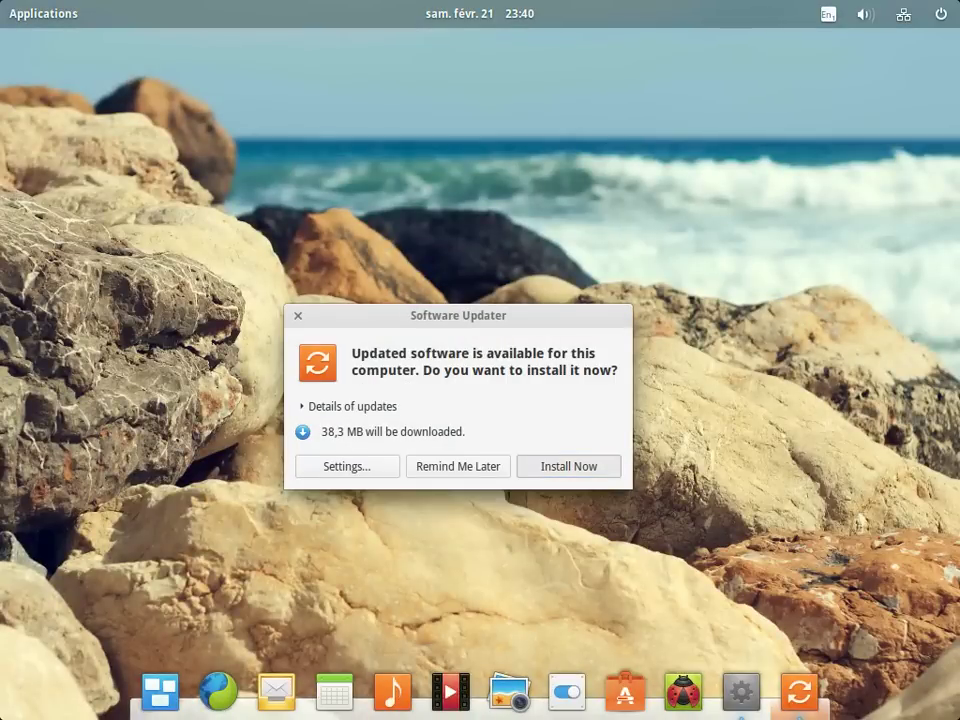
# Start installing the available software updates and authenticate with the account password
pyautogui.press('Return')
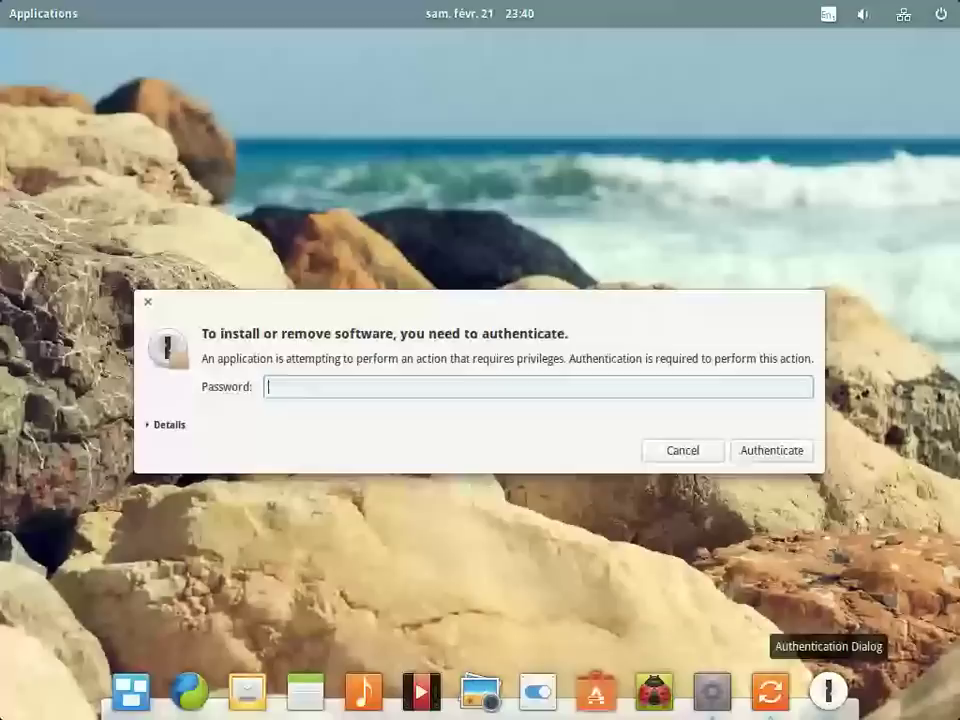
pyautogui.write('••••••')
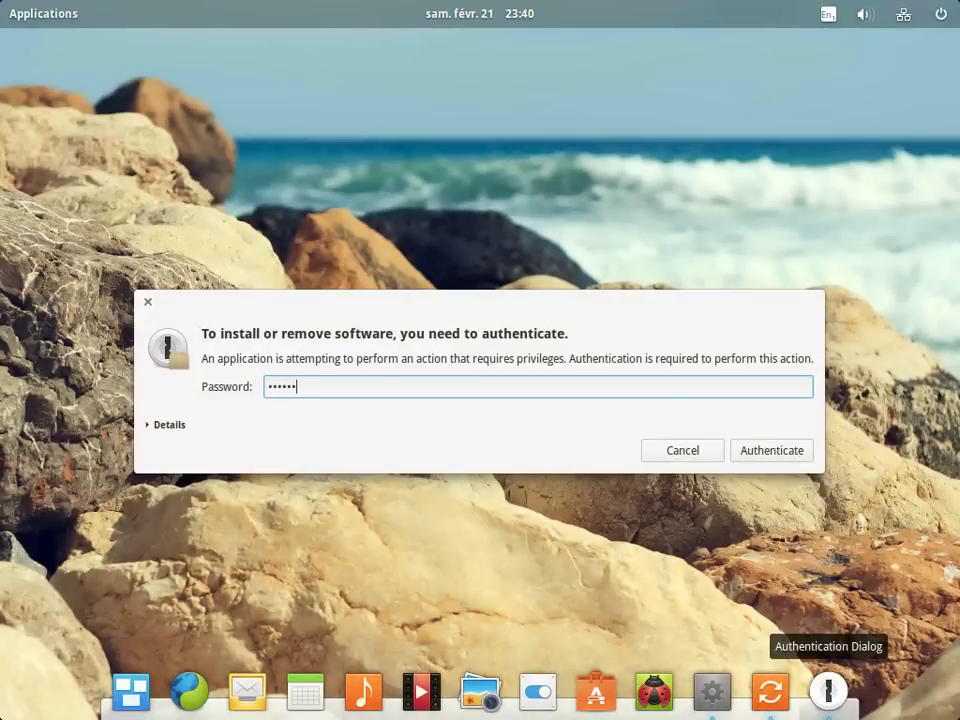
pyautogui.press('Return')
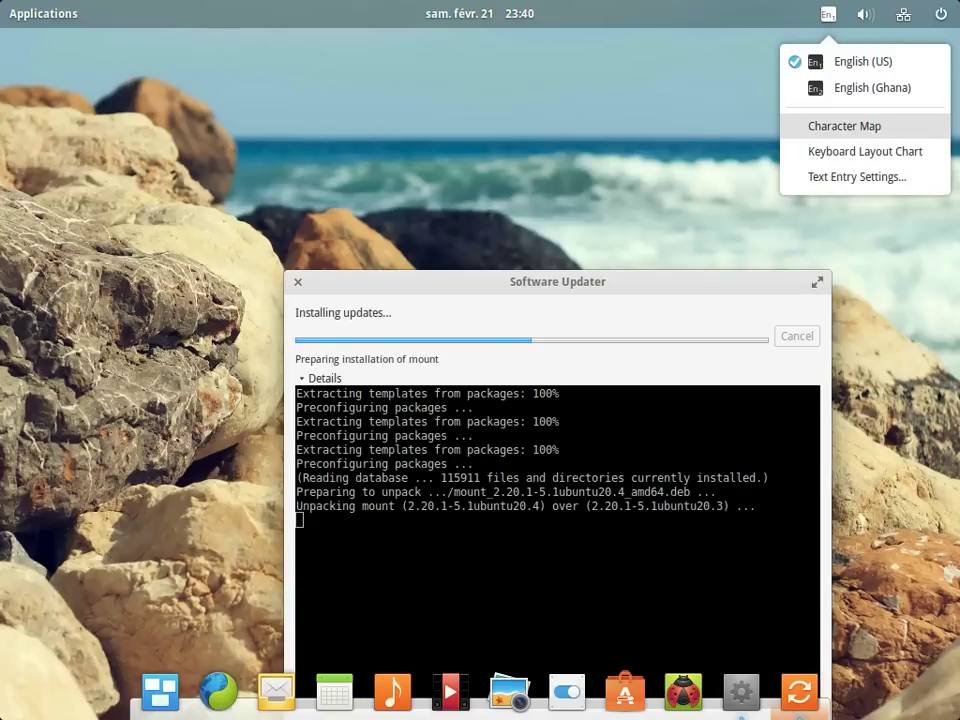
# Look through the sound and network indicators and the date and time calendar while the updates install, and close them
pyautogui.moveTo(865, 14)
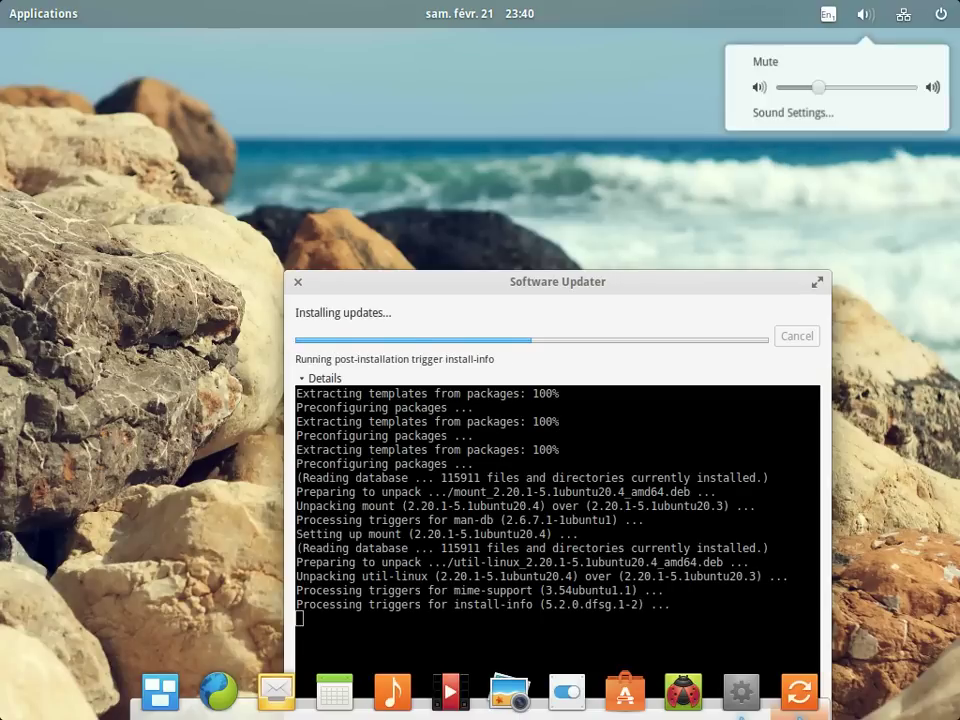
pyautogui.moveTo(903, 14)
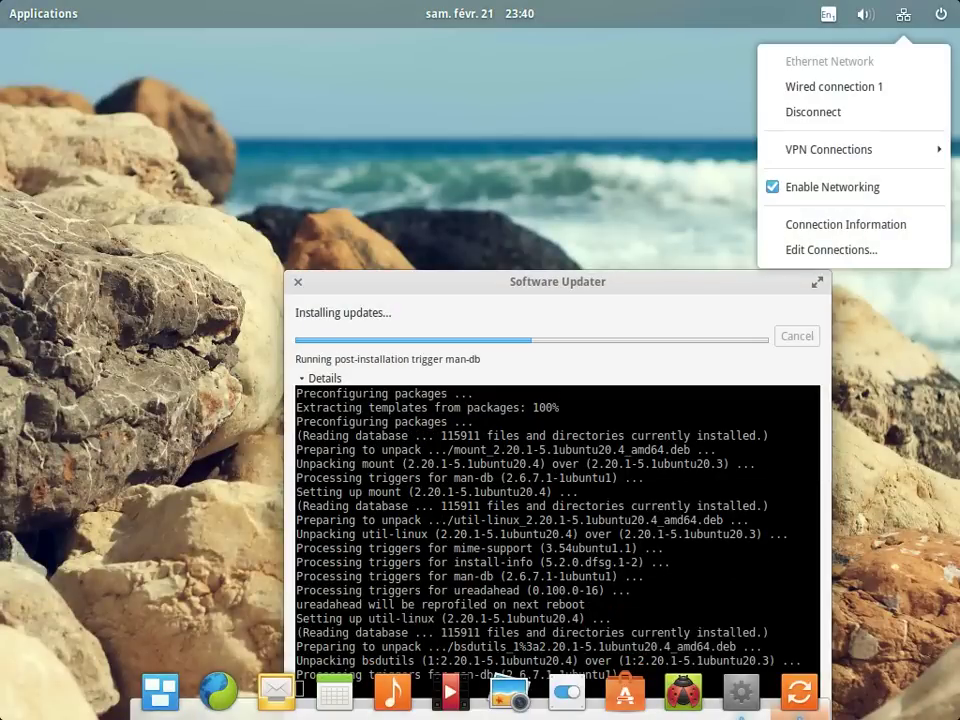
pyautogui.moveTo(941, 14)
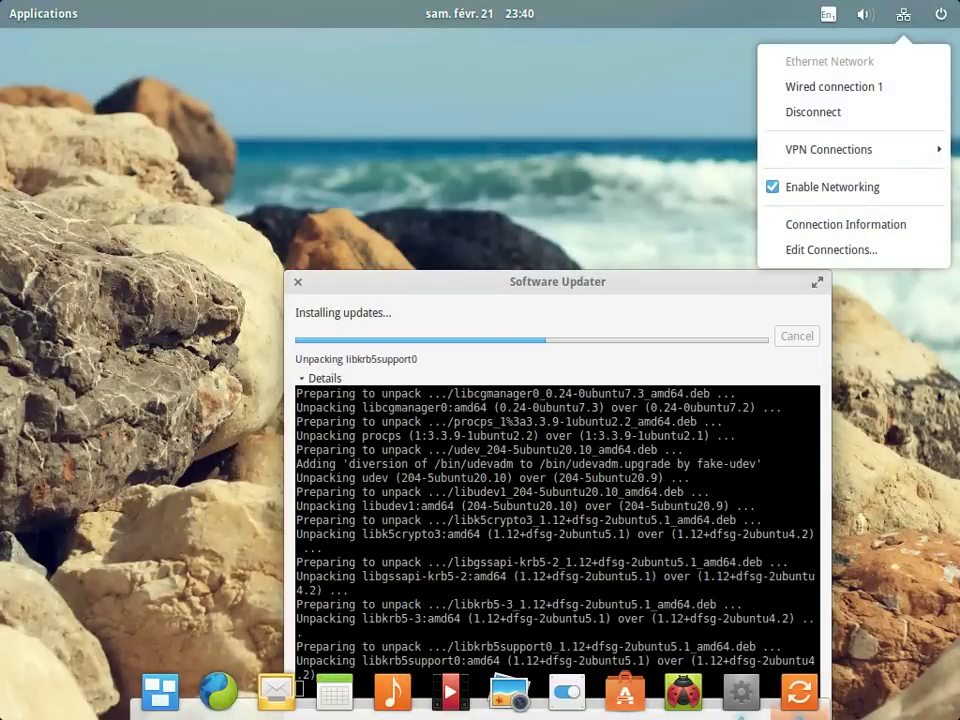
pyautogui.press('Escape')
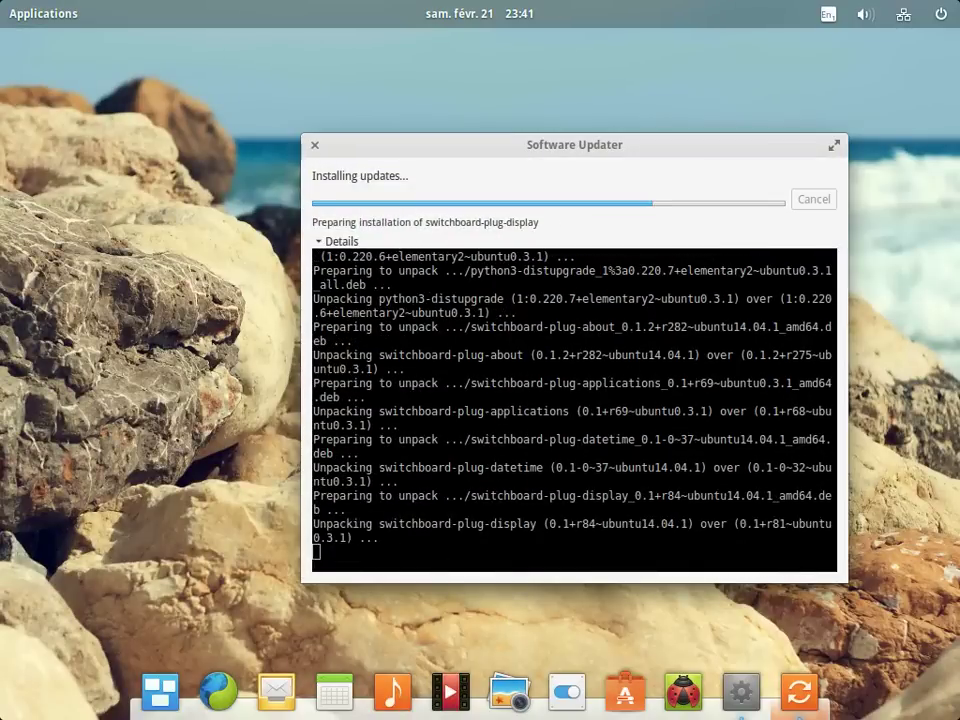
pyautogui.click(476, 13)
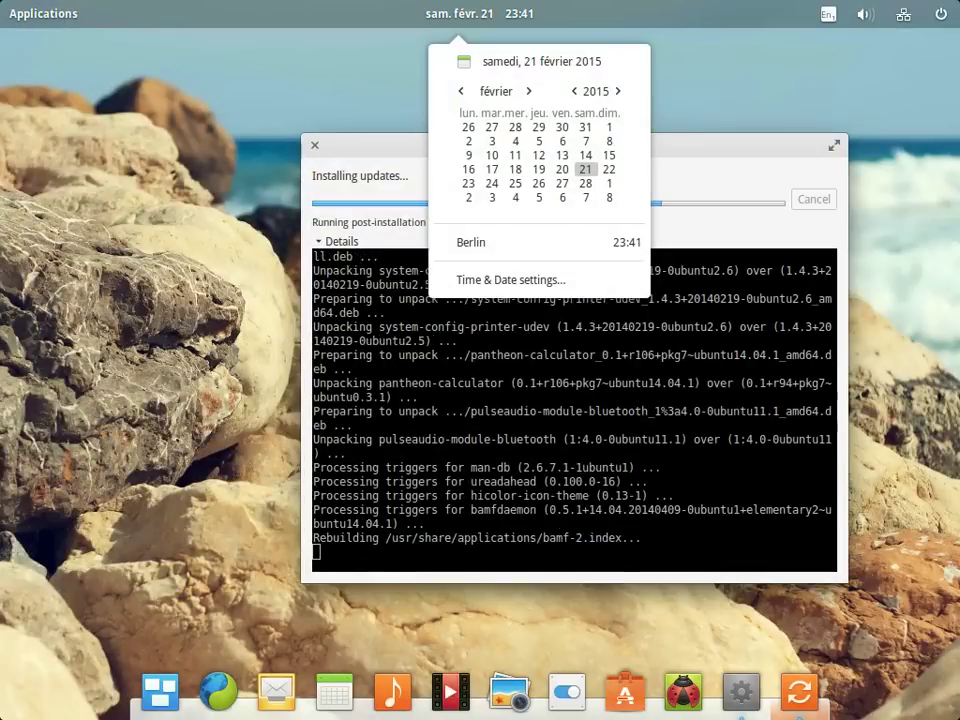
pyautogui.press('Escape')
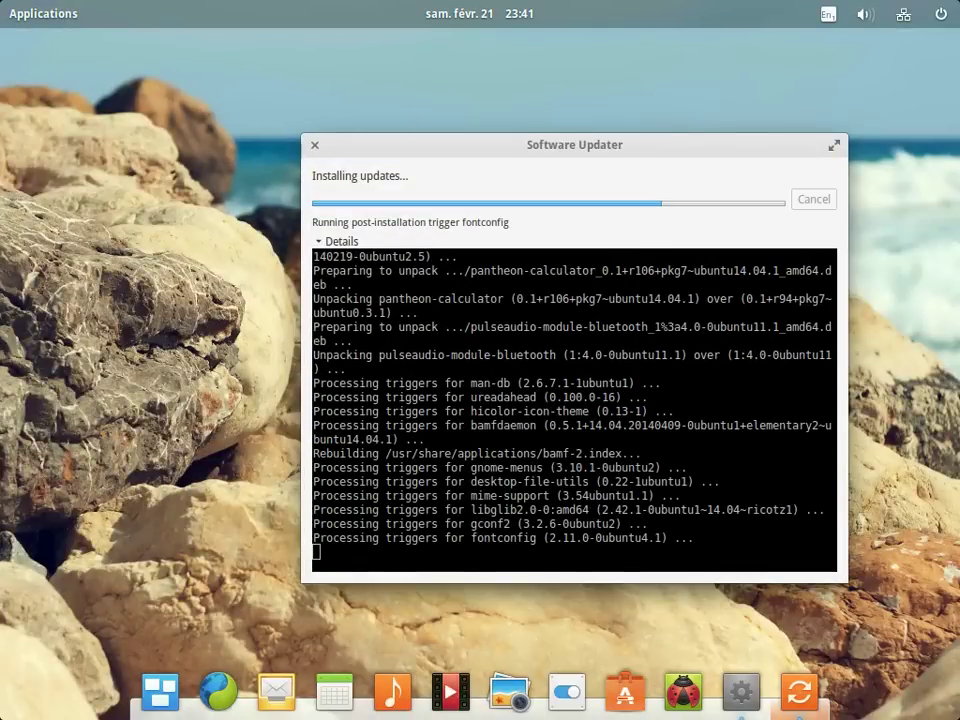